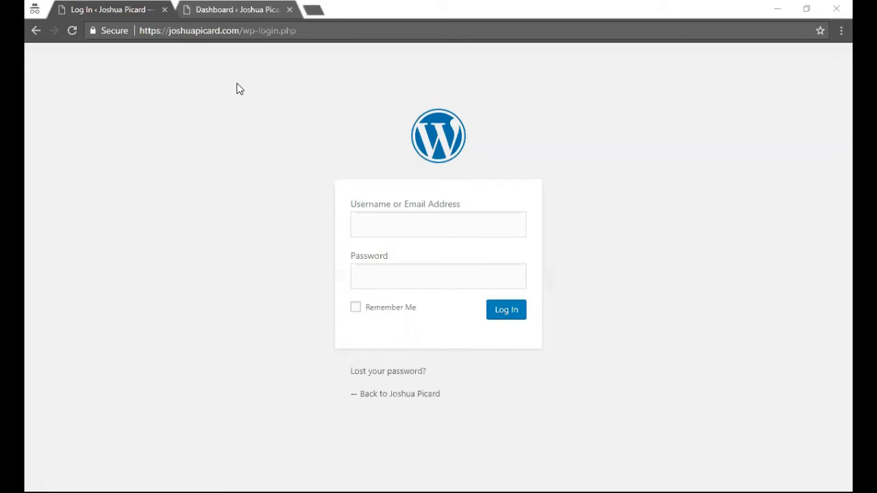
- Try the login Username and Password fields, then switch to the already signed-in Dashboard tab
left_click(380, 224)
left_click(370, 278)
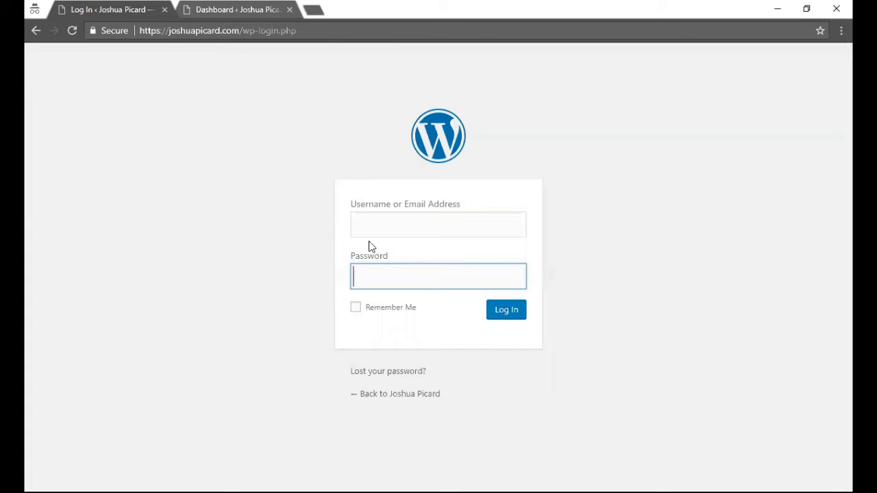
left_click(369, 228)
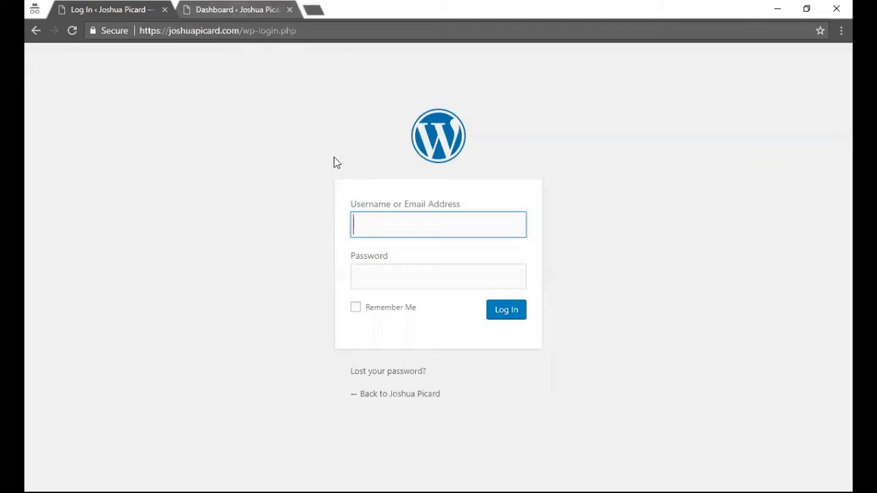
left_click(226, 7)
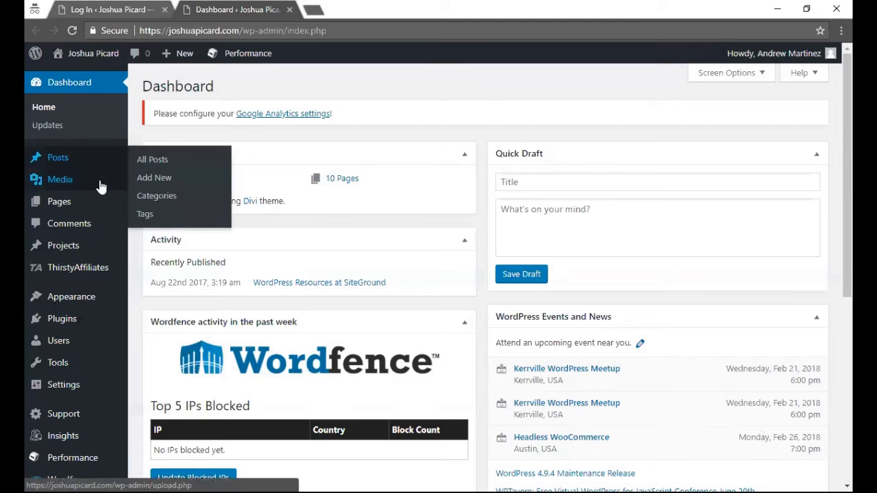
- Look over the sidebar menus and Dashboard panels, then open All Posts listing 'WordPress Resources at SiteGround'
mouse_move(101, 190)
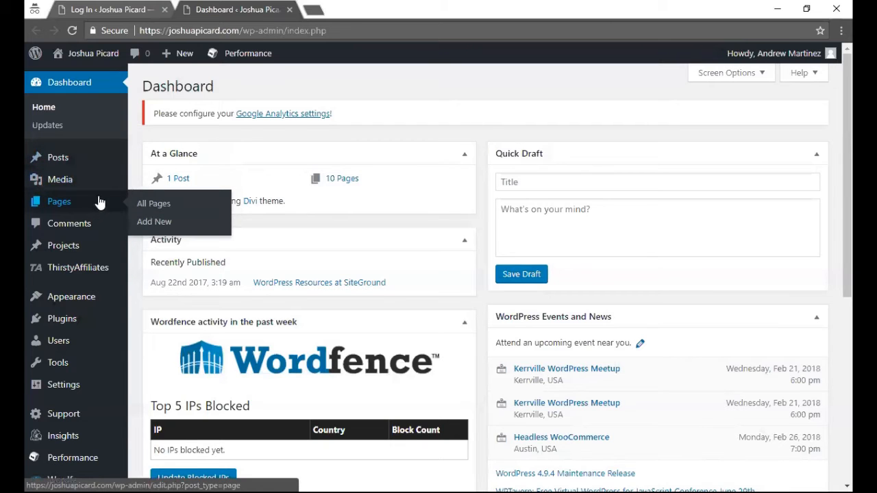
mouse_move(84, 300)
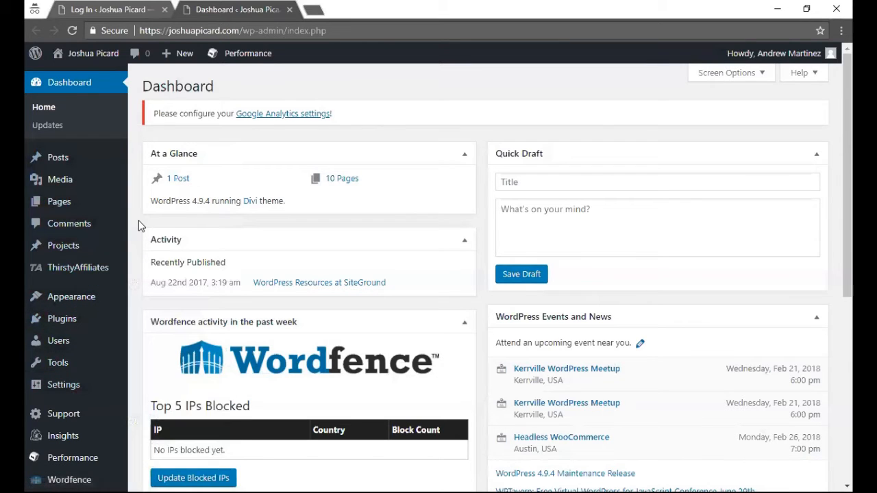
scroll(139, 226, "down", 2)
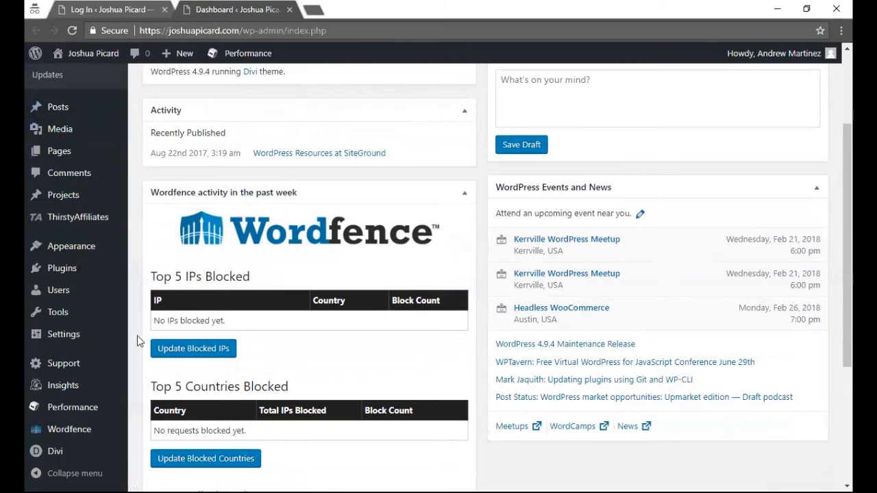
mouse_move(123, 430)
scroll(76, 411, "up", 2)
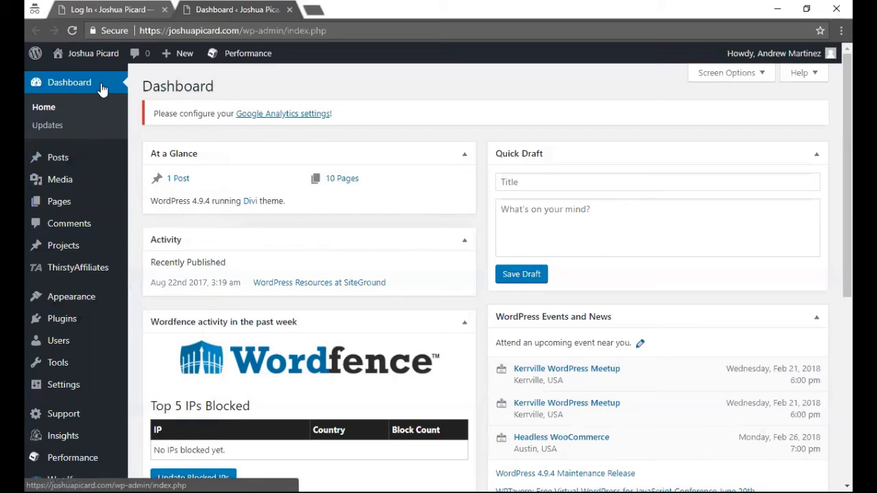
left_click(67, 156)
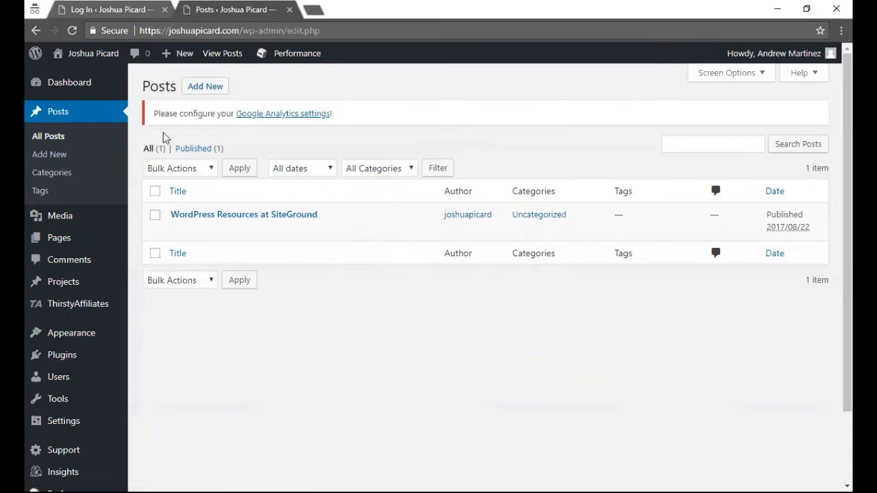
- Open Media > Library to view the uploaded photos, logos and favicon.ico
left_click(93, 216)
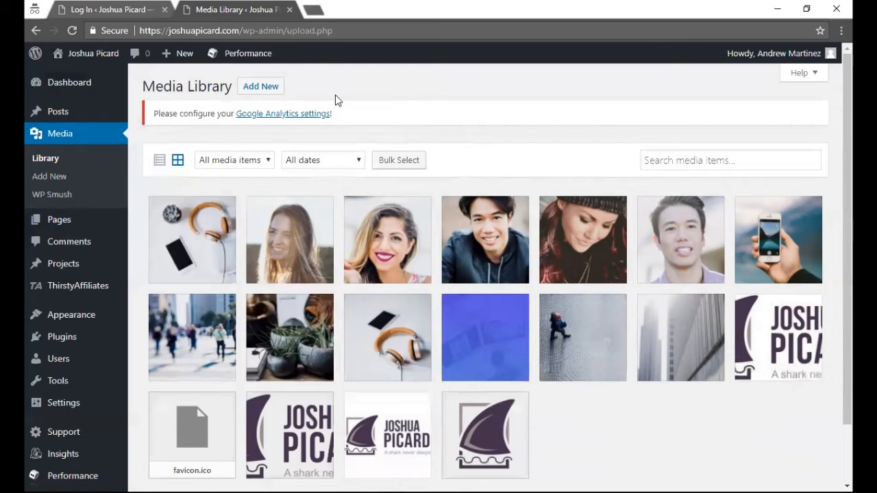
- Reveal the Media upload area, then go to the Pages list of 11 pages
left_click(275, 92)
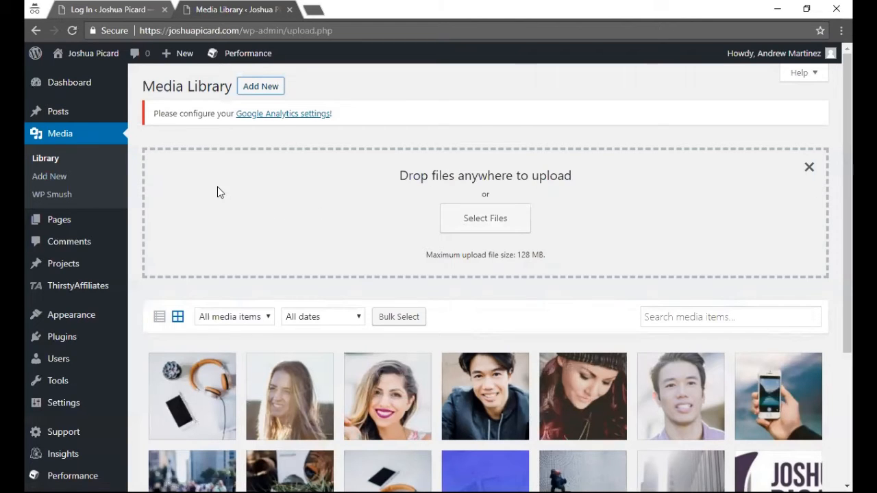
left_click(75, 219)
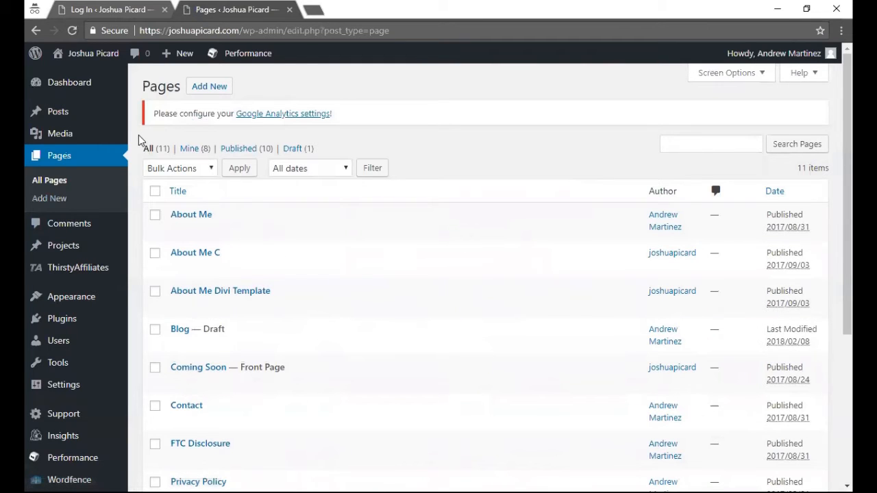
- Open the admin bar's Visit Site link in a new browser tab
mouse_move(104, 117)
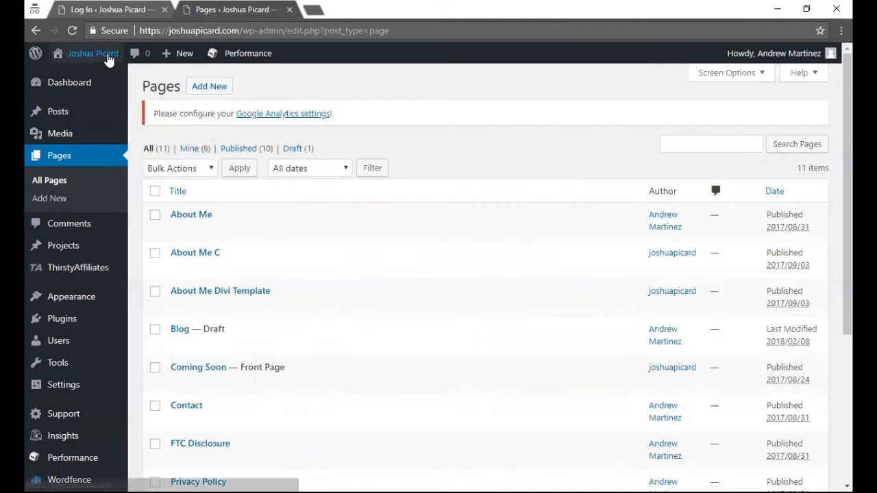
mouse_move(106, 56)
right_click(94, 81)
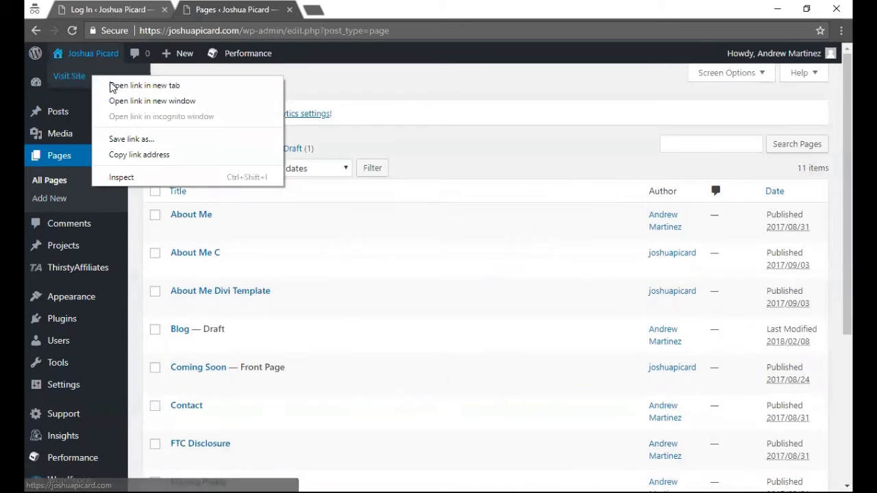
left_click(114, 87)
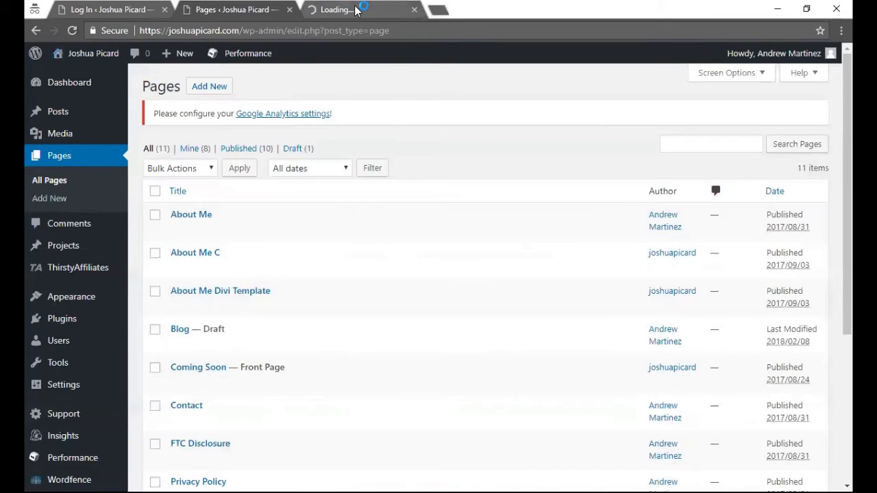
- View the Under Construction coming-soon page down to its footer, then return to the Pages tab
left_click(342, 10)
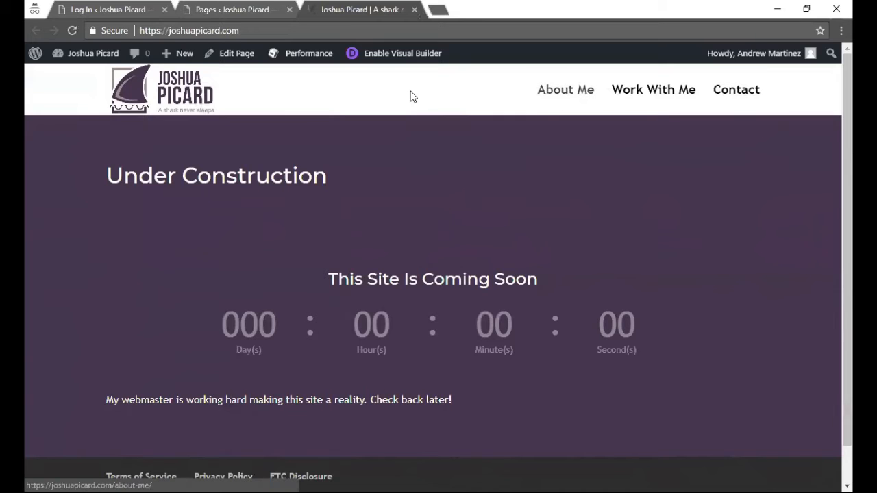
scroll(385, 163, "down", 1)
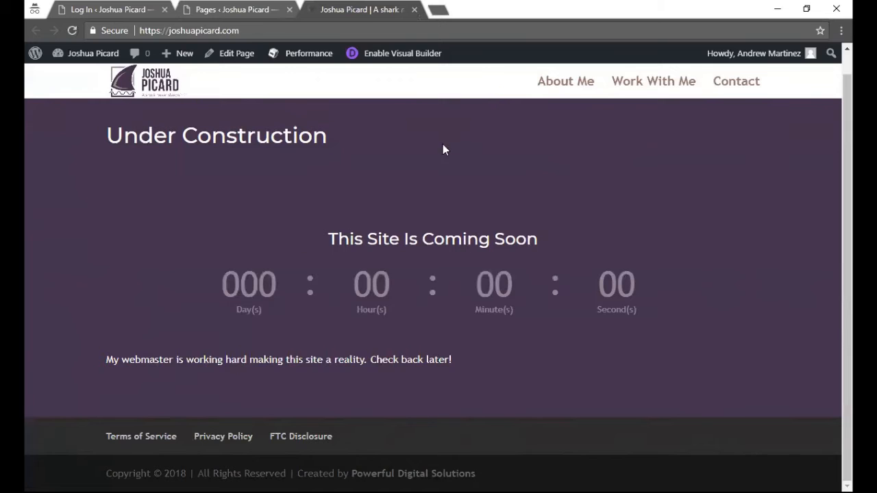
left_click(239, 8)
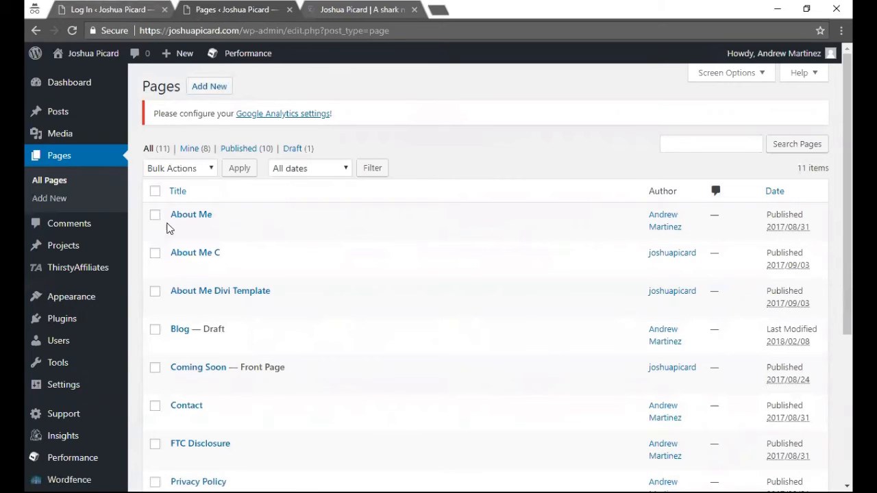
left_click(156, 253)
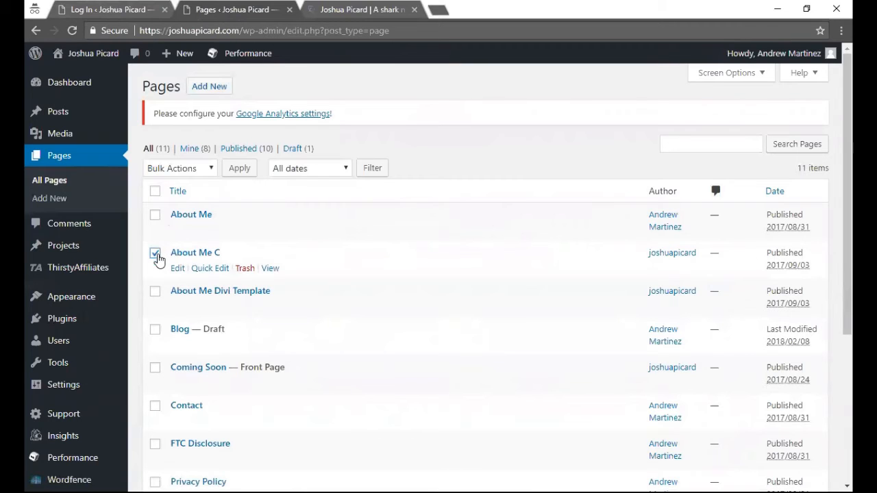
left_click(155, 254)
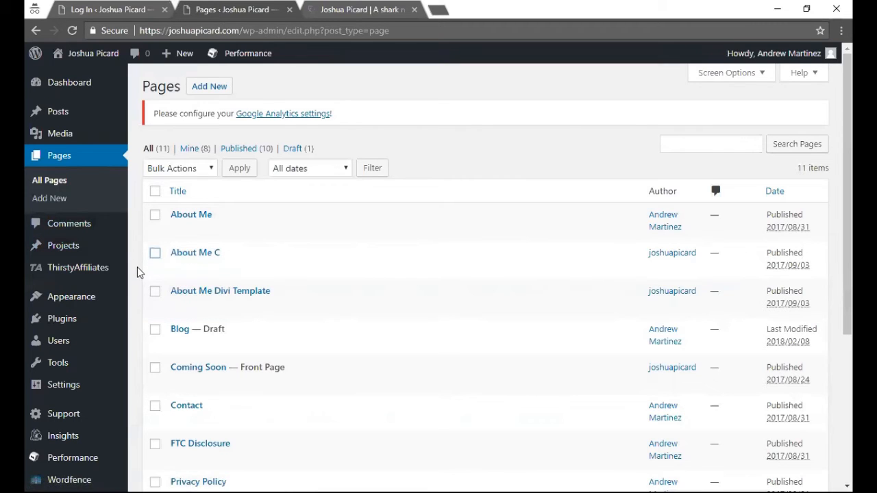
mouse_move(126, 272)
mouse_move(102, 299)
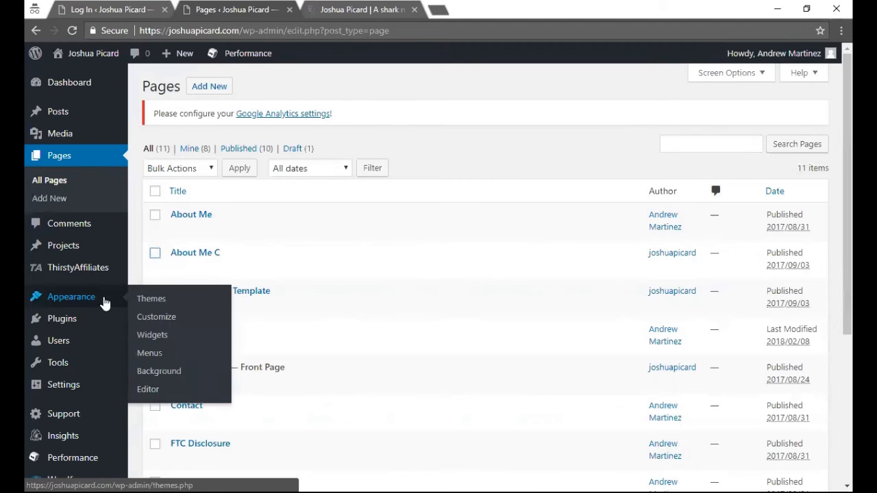
- Go to Appearance > Themes and launch Customize on the active Divi theme
left_click(151, 300)
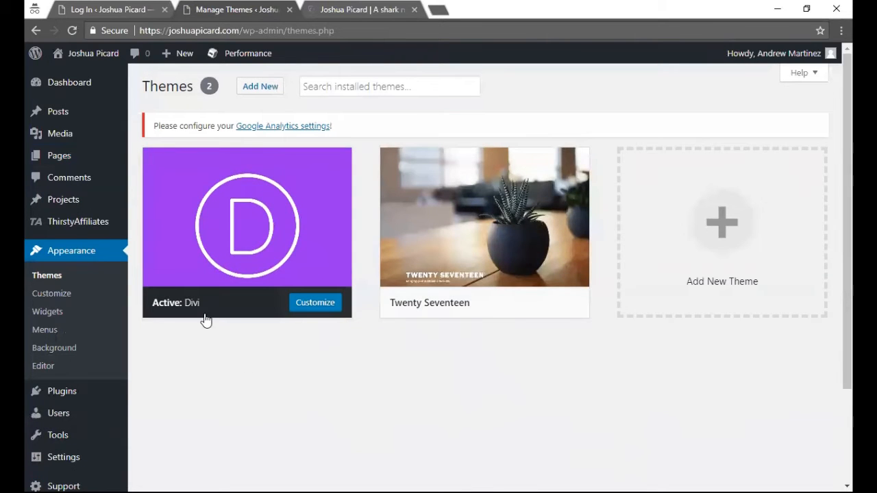
mouse_move(231, 313)
mouse_move(433, 303)
left_click(327, 302)
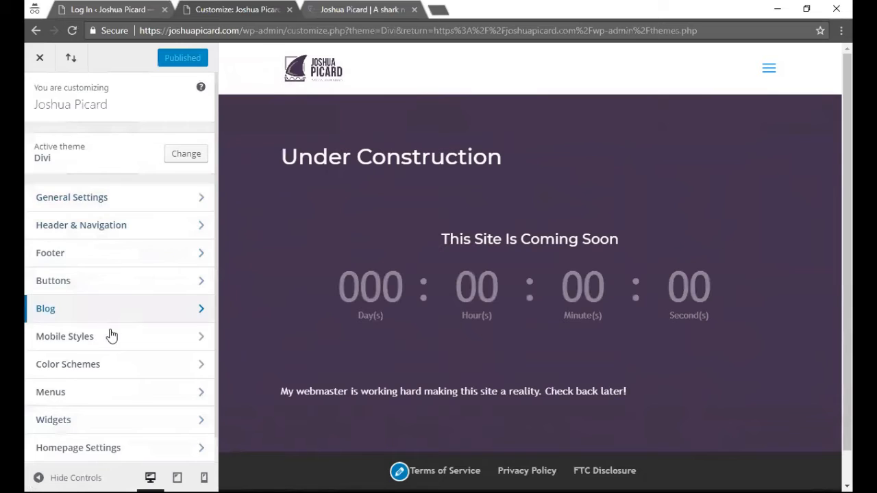
- Scroll the Divi customizer's panel list down to Additional CSS
scroll(110, 343, "down", 1)
scroll(246, 326, "down", 1)
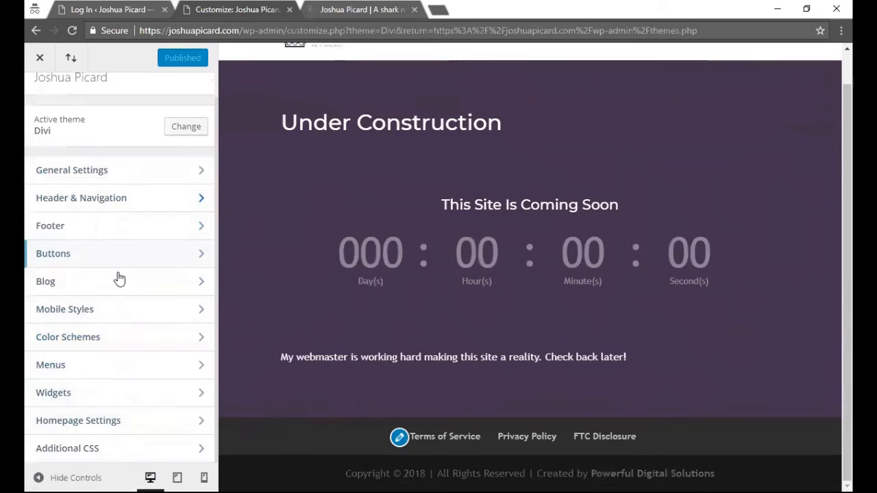
- In General Settings, inspect Site Identity and Layout Settings, returning to the section list each time
left_click(110, 175)
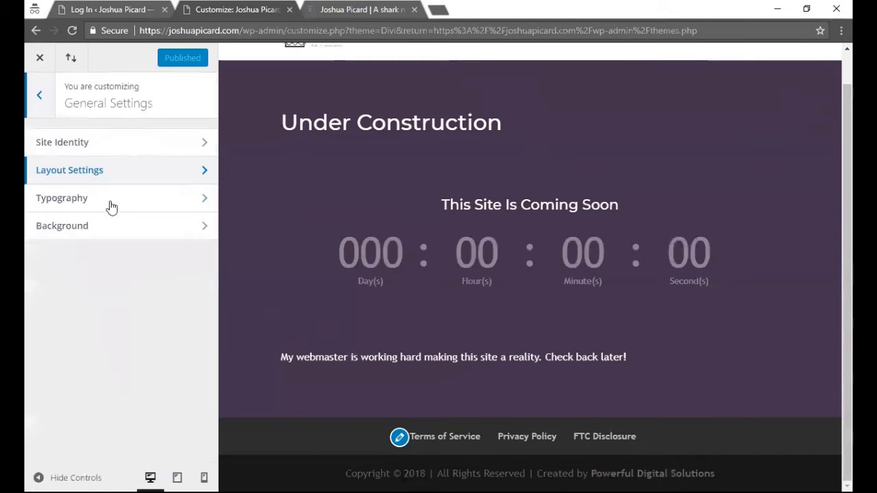
left_click(112, 151)
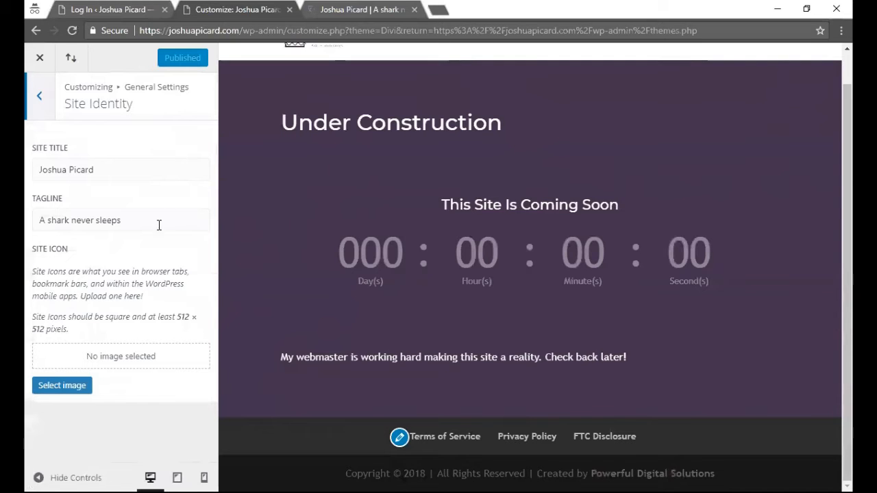
left_click(48, 101)
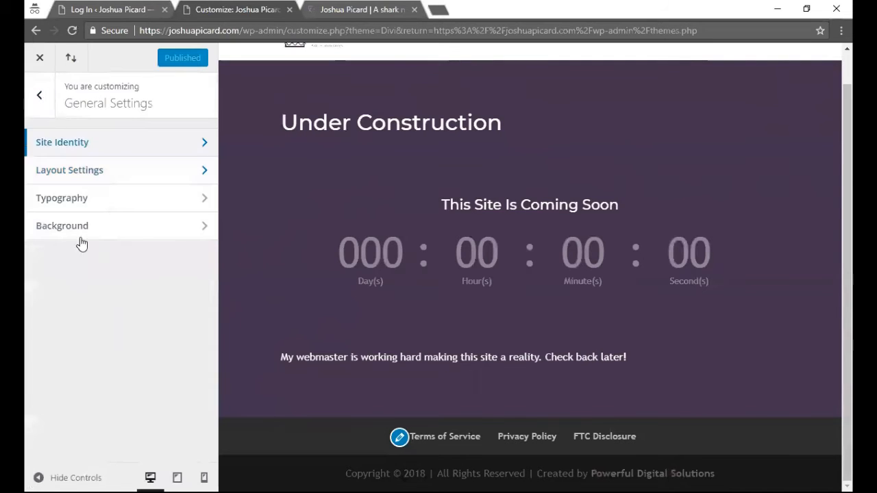
left_click(87, 171)
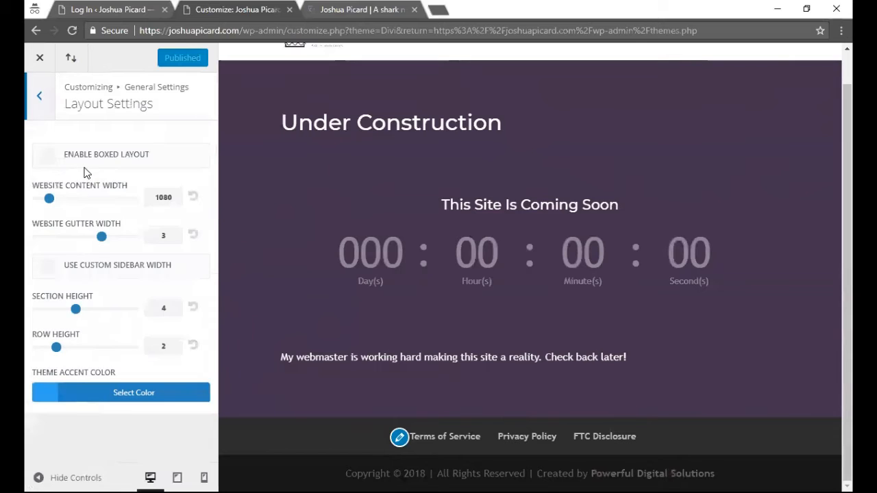
left_click(40, 110)
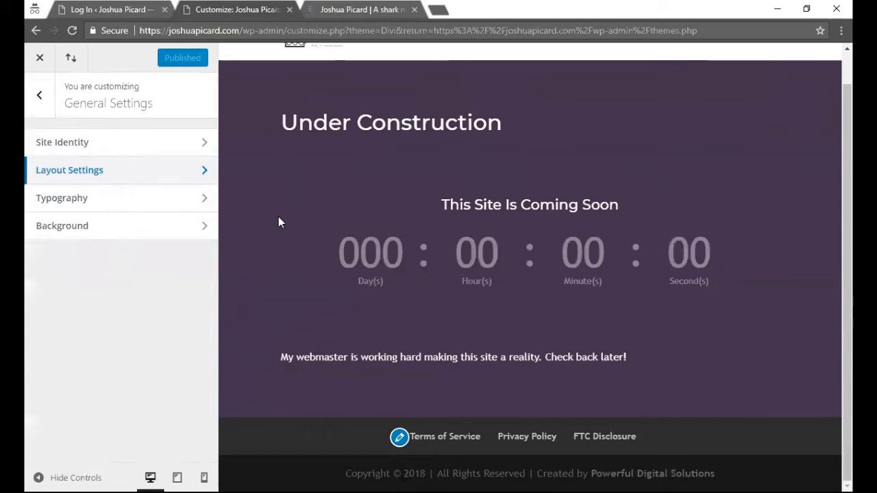
scroll(279, 245, "up", 1)
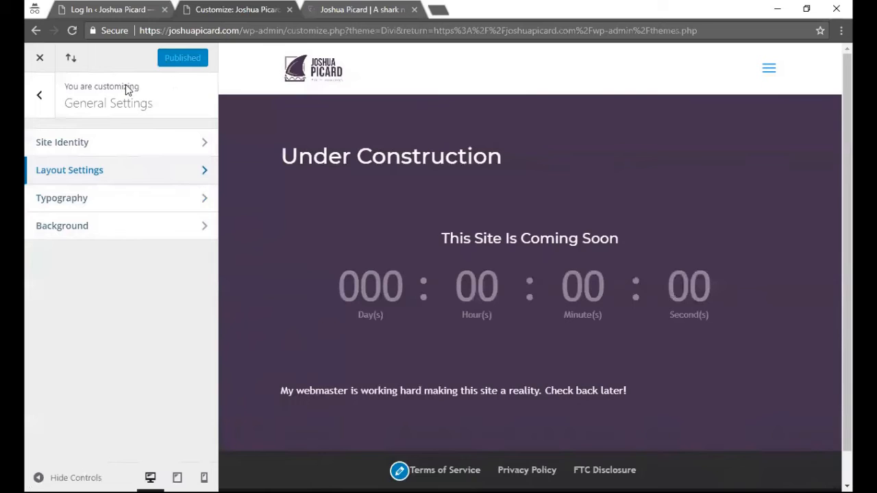
- Close the Divi customizer and review Appearance > Widgets with its Sidebar and four footer areas
left_click(42, 59)
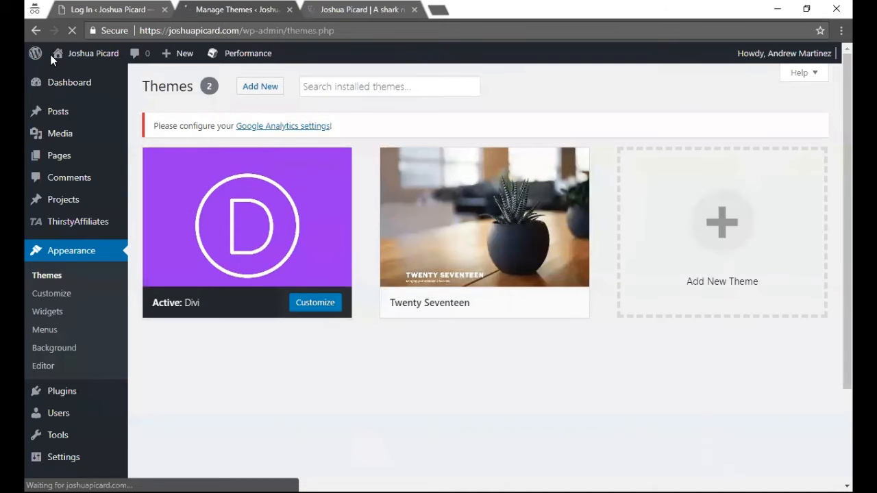
left_click(61, 312)
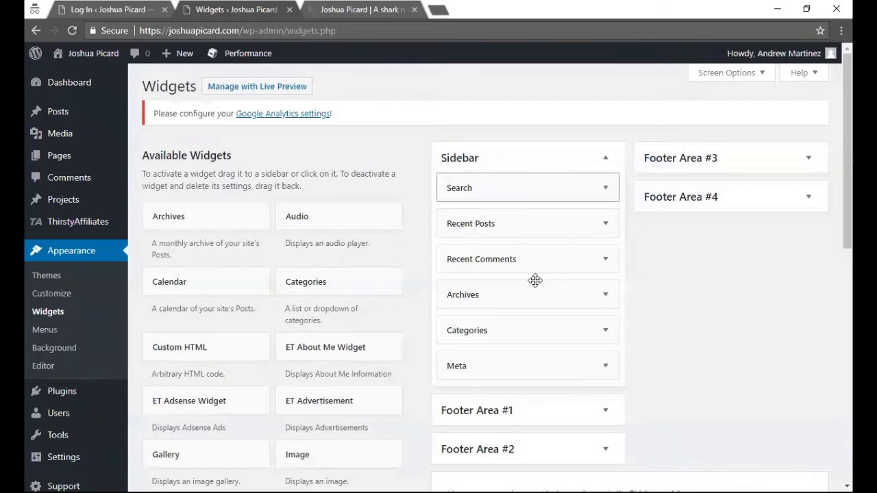
scroll(541, 283, "down", 2)
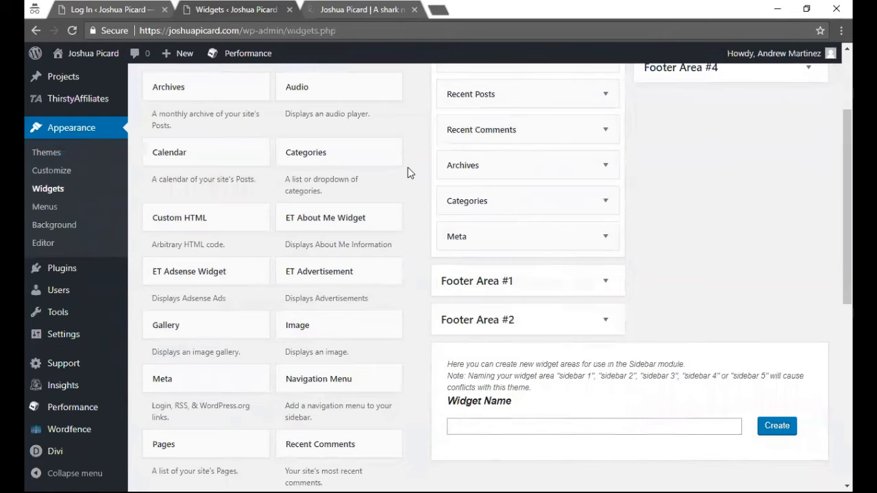
scroll(409, 172, "up", 2)
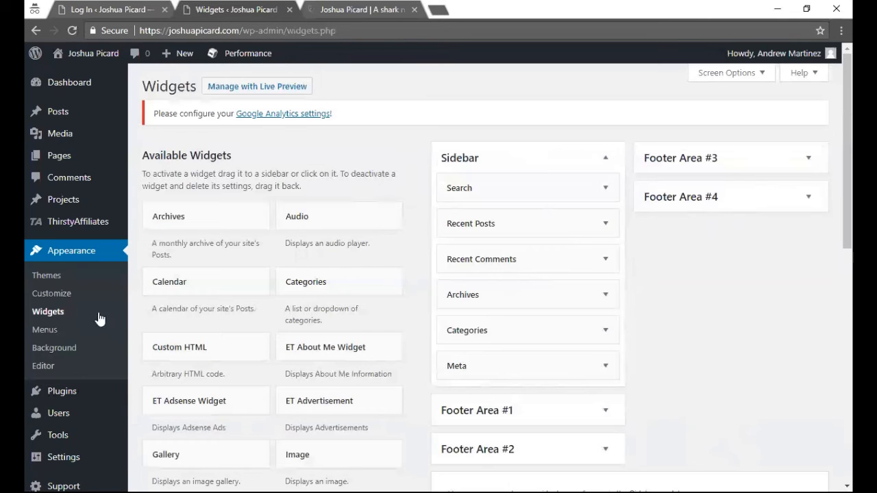
- Load the Header (Primary Menu) in Appearance > Menus and view its header links on the live site
left_click(48, 332)
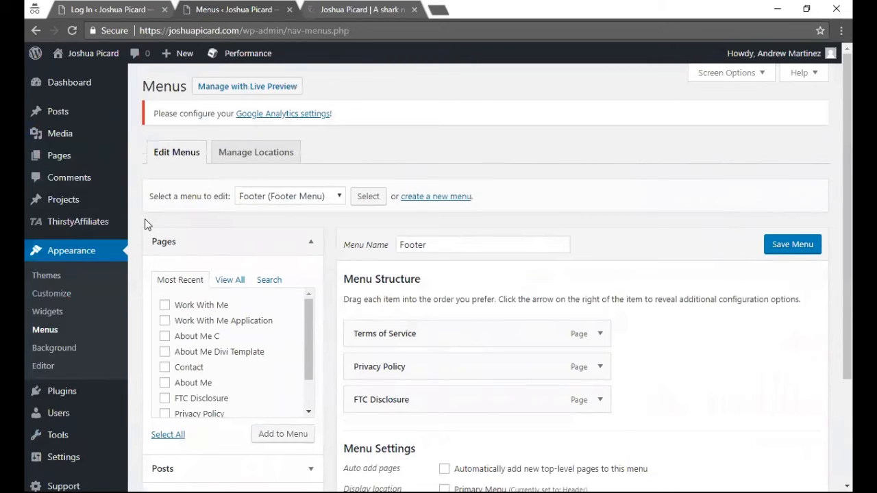
left_click(299, 196)
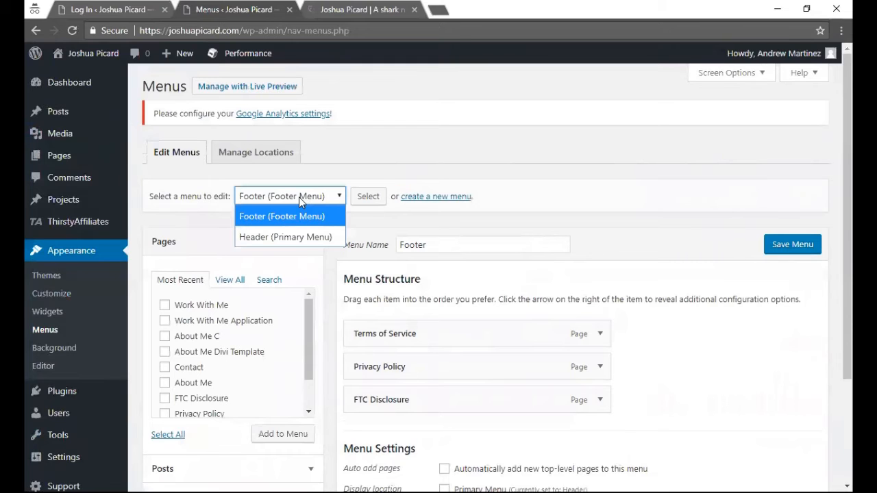
left_click(301, 239)
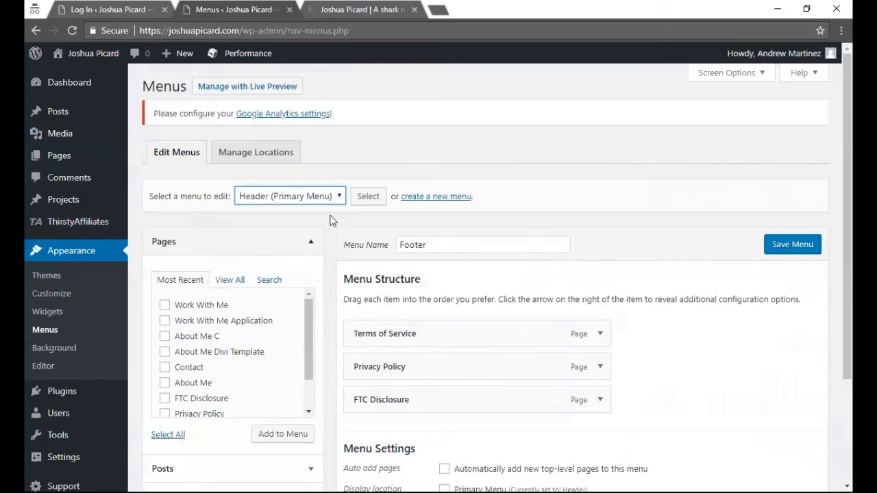
left_click(364, 202)
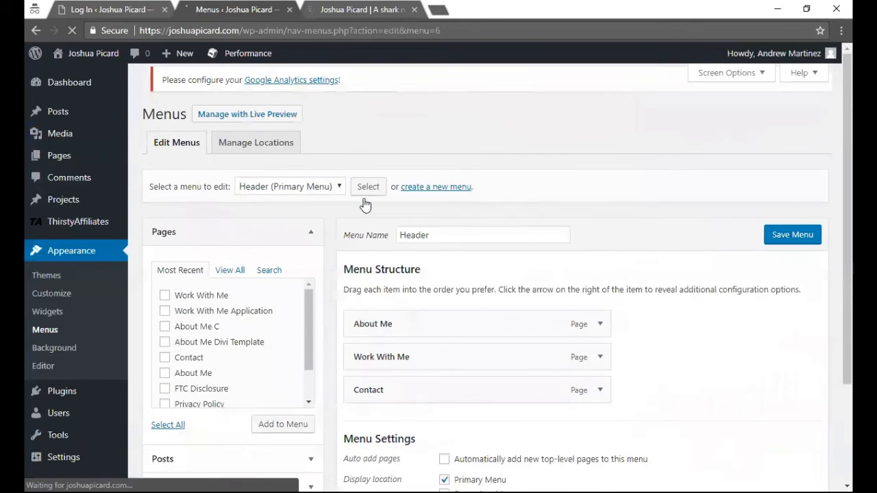
scroll(359, 271, "down", 1)
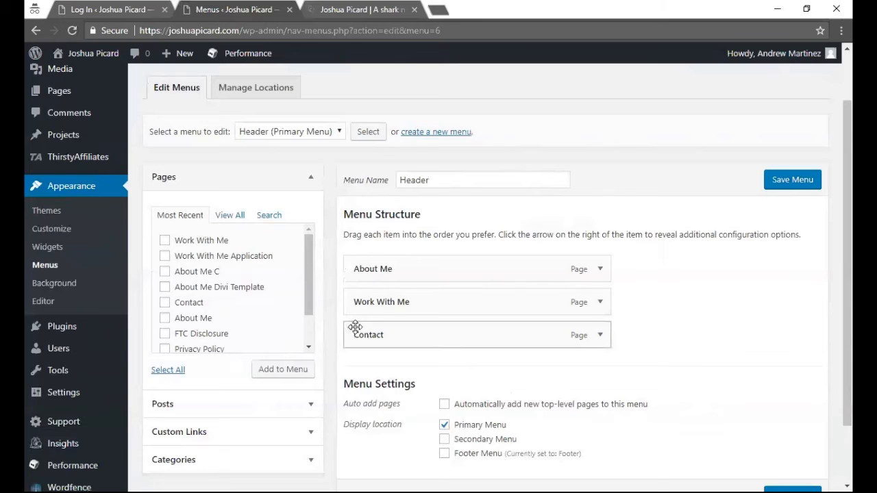
left_click(339, 7)
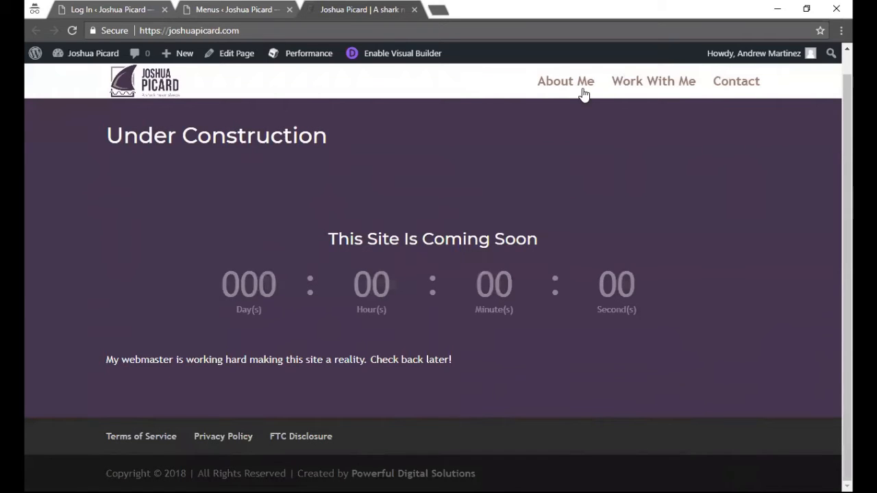
left_click(239, 6)
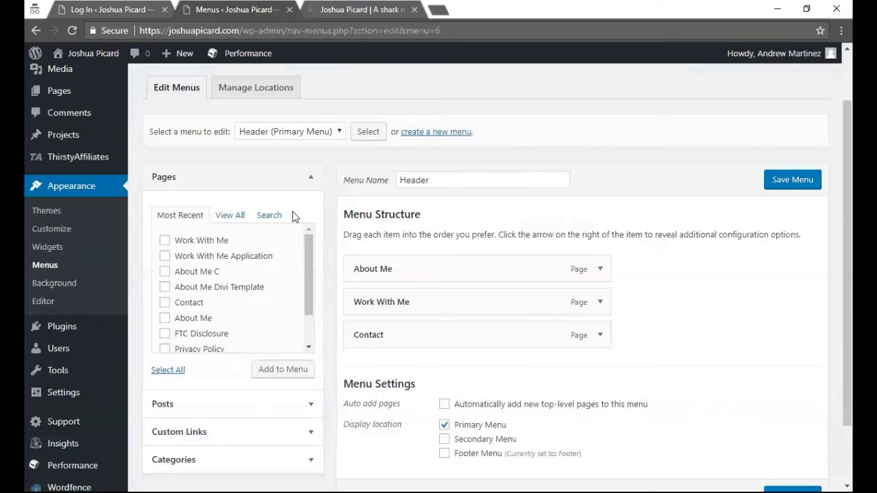
left_click(310, 130)
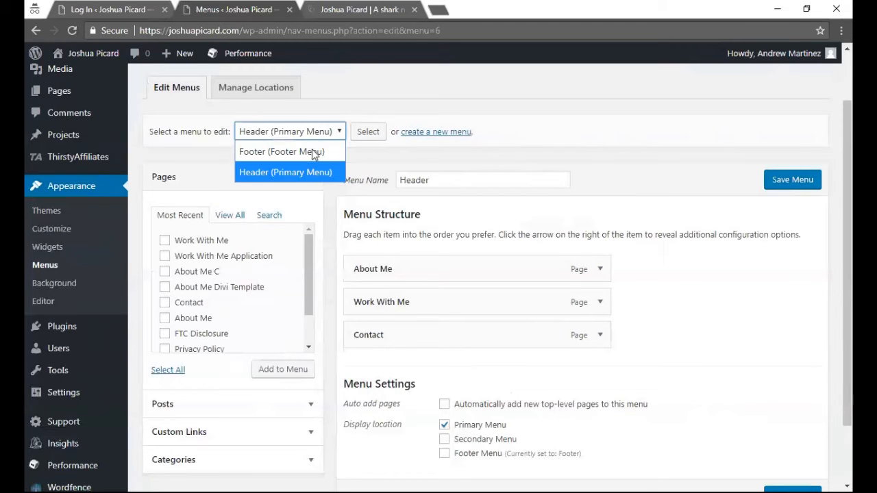
left_click(312, 151)
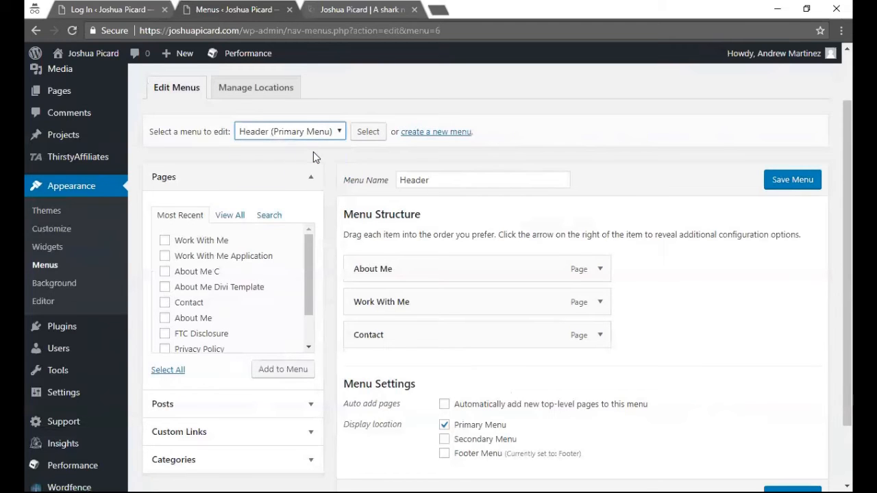
left_click(364, 137)
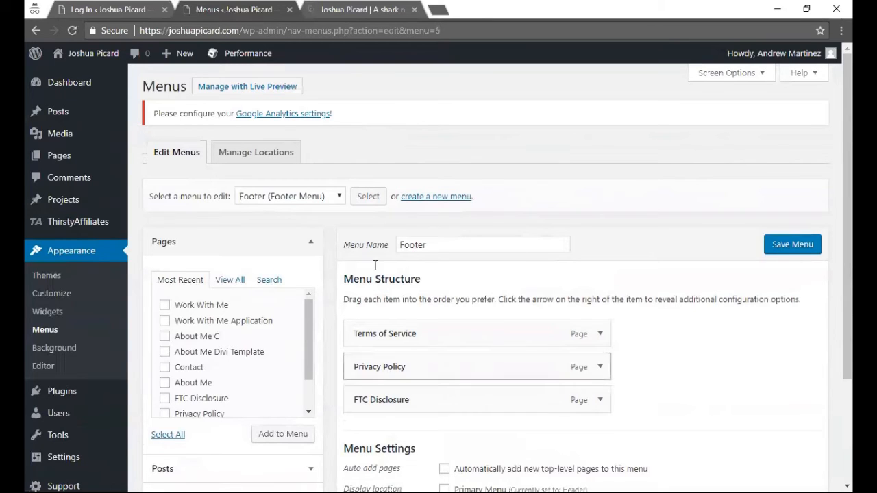
left_click(342, 10)
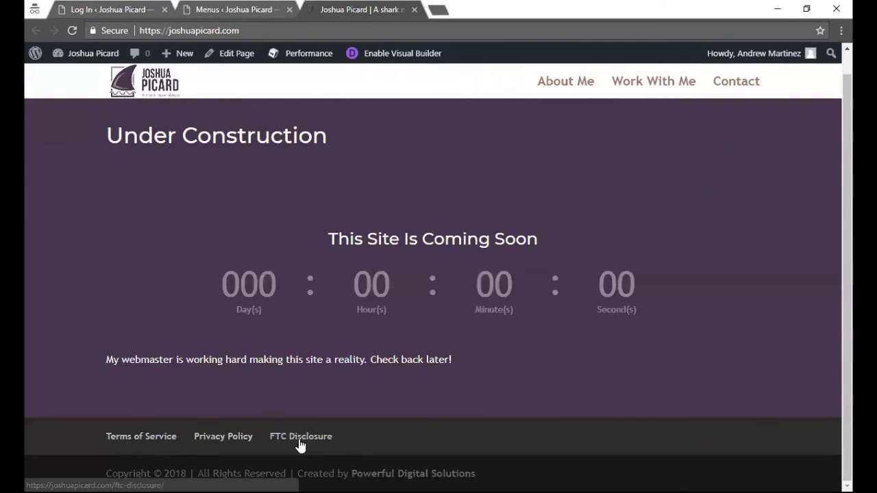
left_click(257, 5)
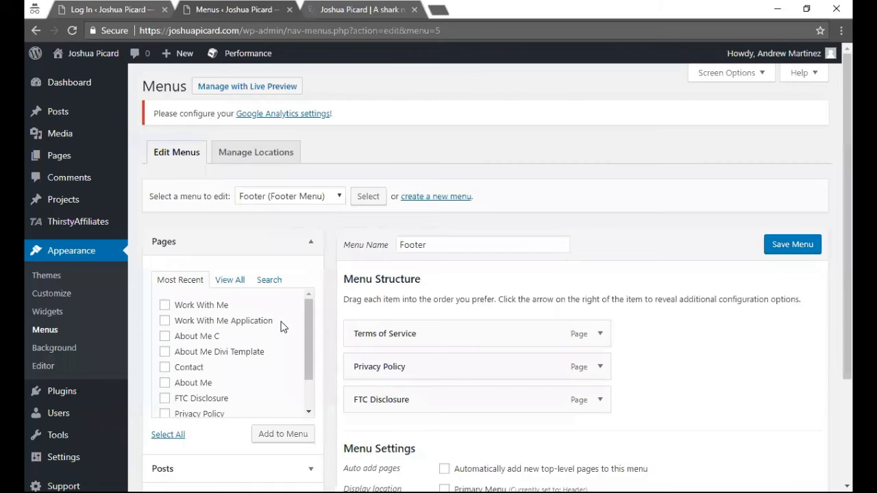
scroll(308, 356, "down", 2)
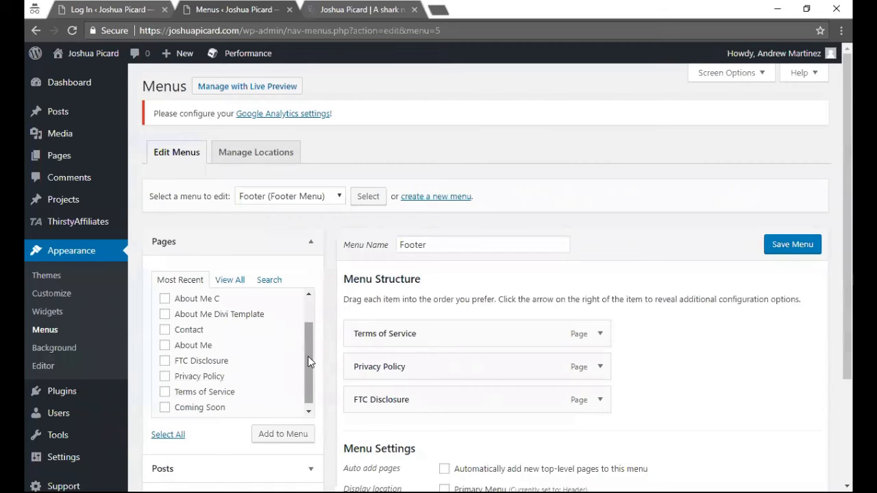
scroll(303, 356, "down", 2)
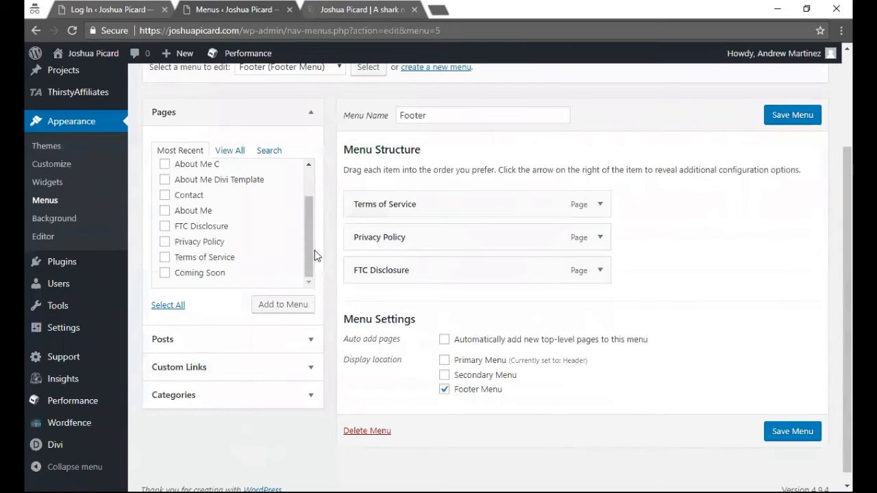
left_click_drag(312, 250, 312, 211)
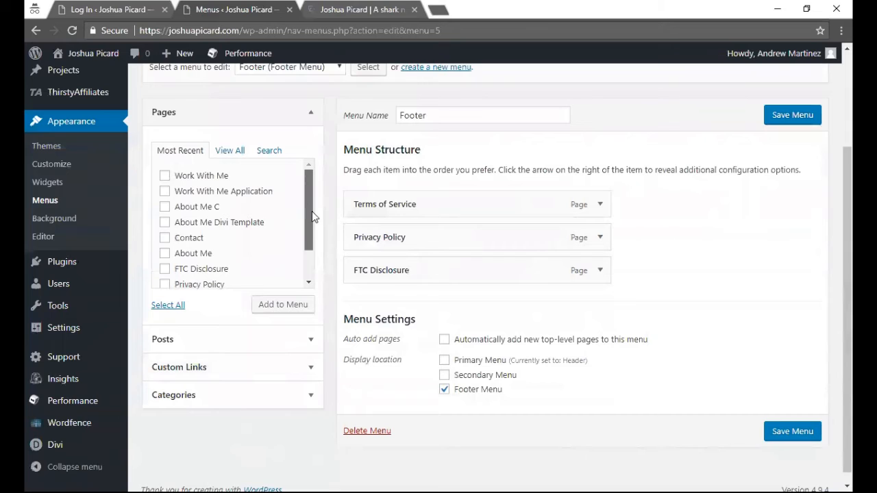
- Add the Work With Me page to the Footer menu and save the menu
left_click(165, 177)
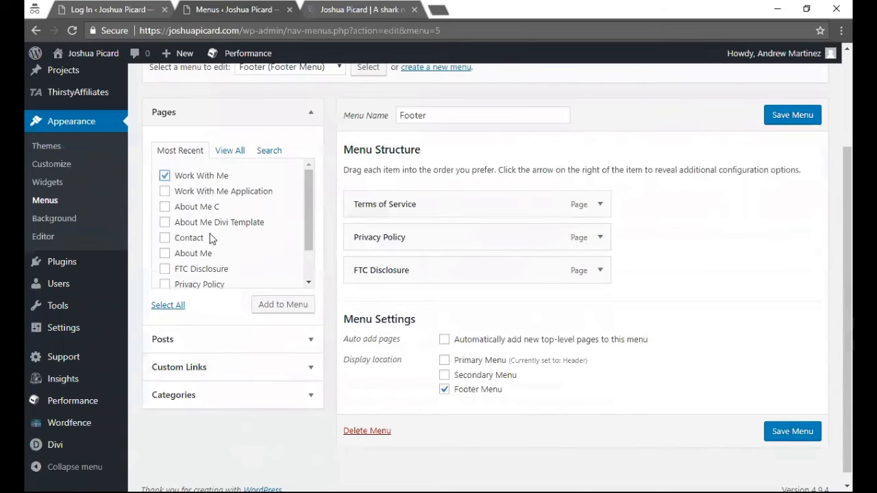
scroll(211, 241, "up", 2)
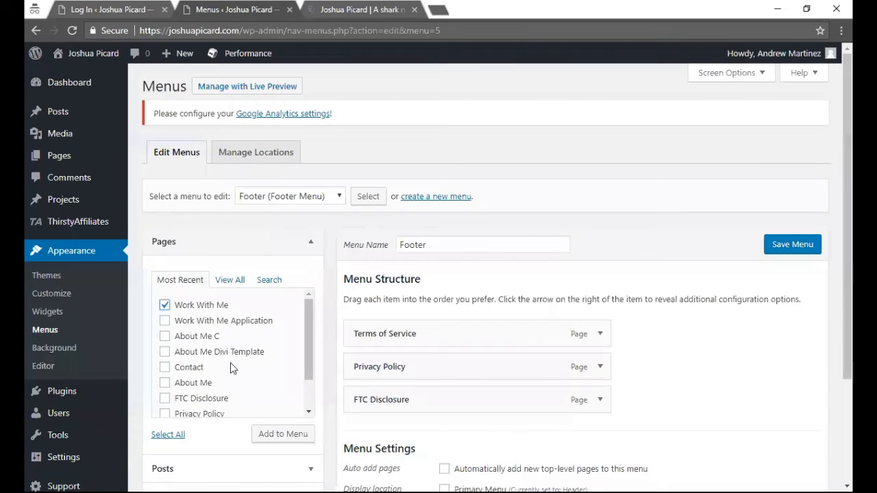
mouse_move(114, 159)
scroll(235, 325, "down", 2)
scroll(235, 329, "up", 2)
left_click(283, 435)
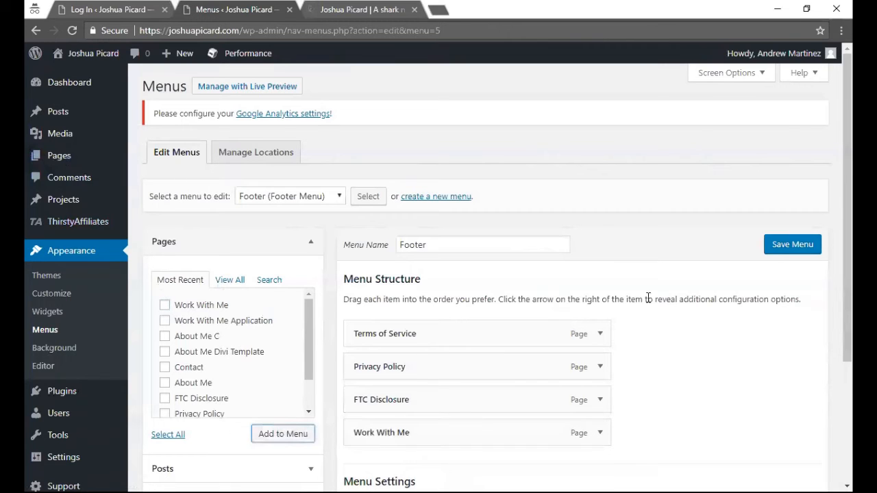
left_click(774, 254)
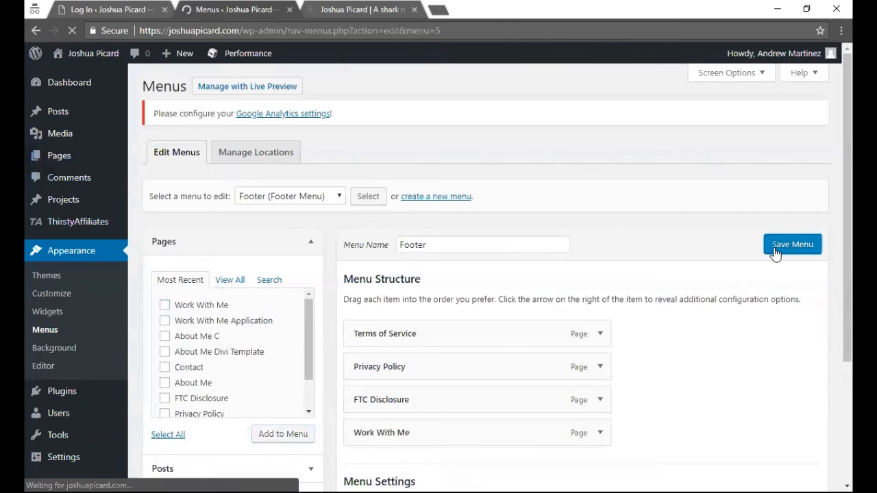
left_click(349, 9)
- Reload the live site to confirm Work With Me now appears in the footer, then return to Menus
scroll(194, 180, "up", 2)
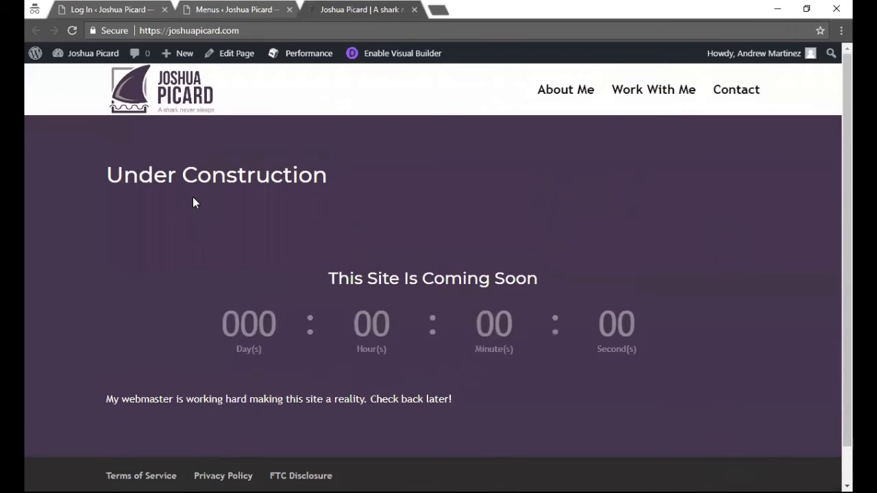
scroll(192, 202, "down", 2)
left_click(72, 30)
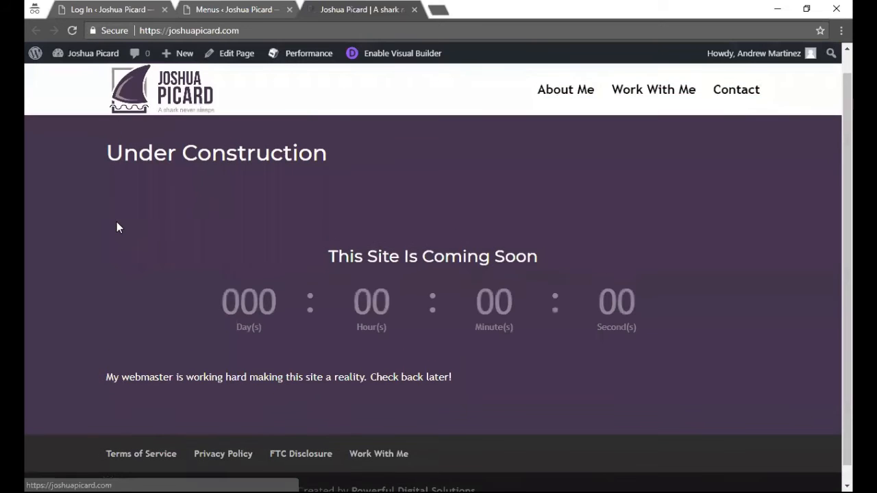
scroll(117, 227, "down", 1)
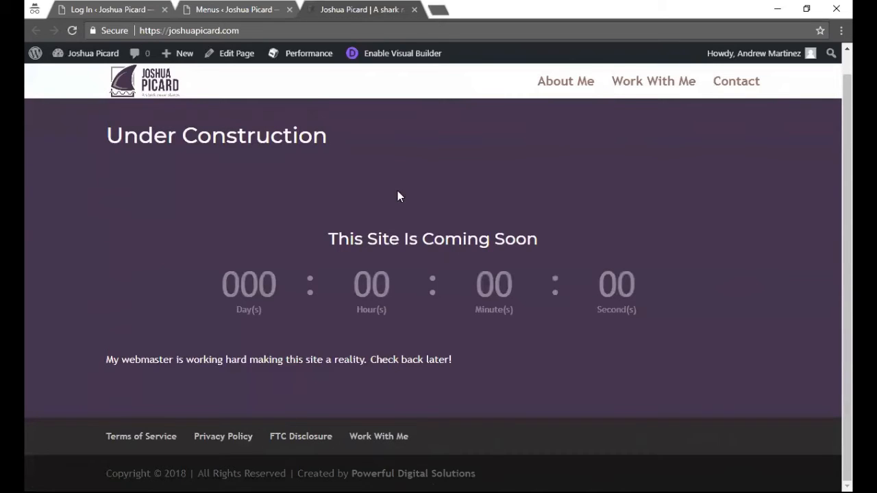
left_click(254, 10)
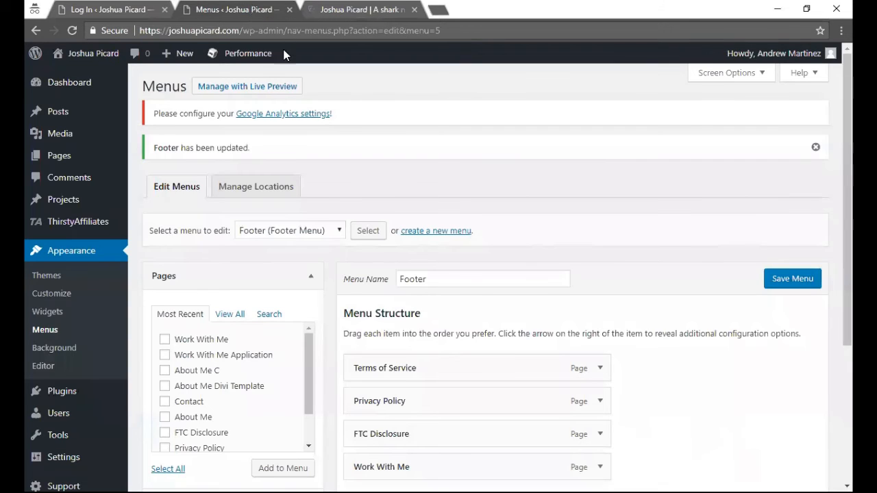
- Remove the Work With Me item from the Footer menu and save the change
scroll(411, 315, "down", 1)
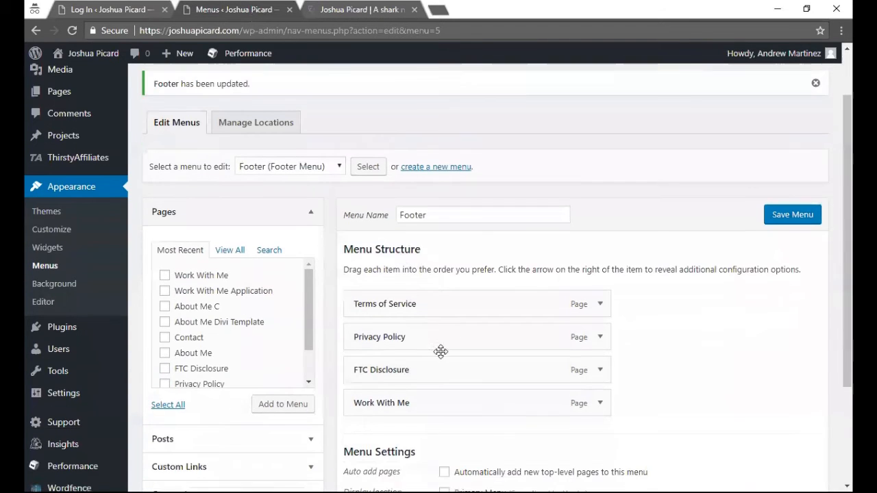
left_click(601, 407)
scroll(602, 409, "down", 2)
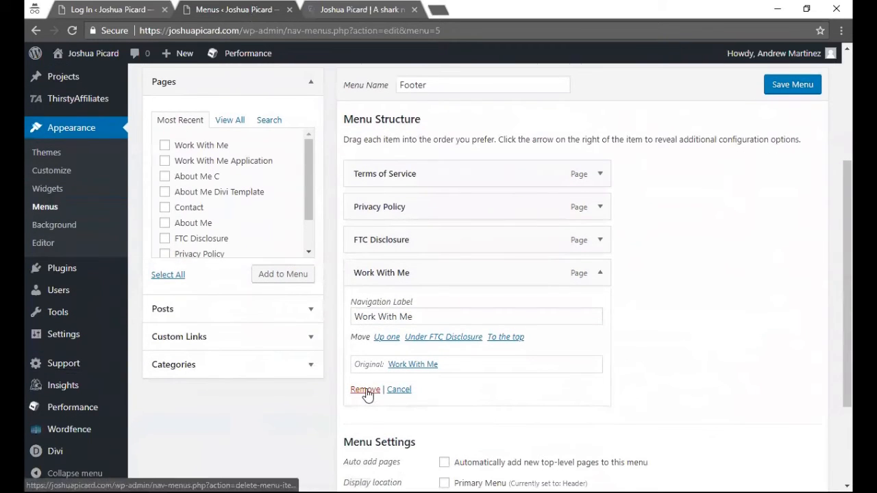
left_click(365, 390)
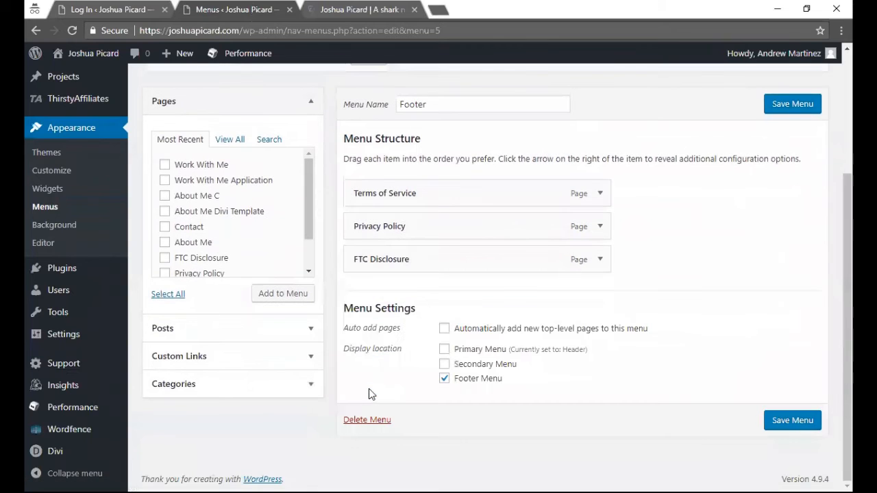
left_click(789, 109)
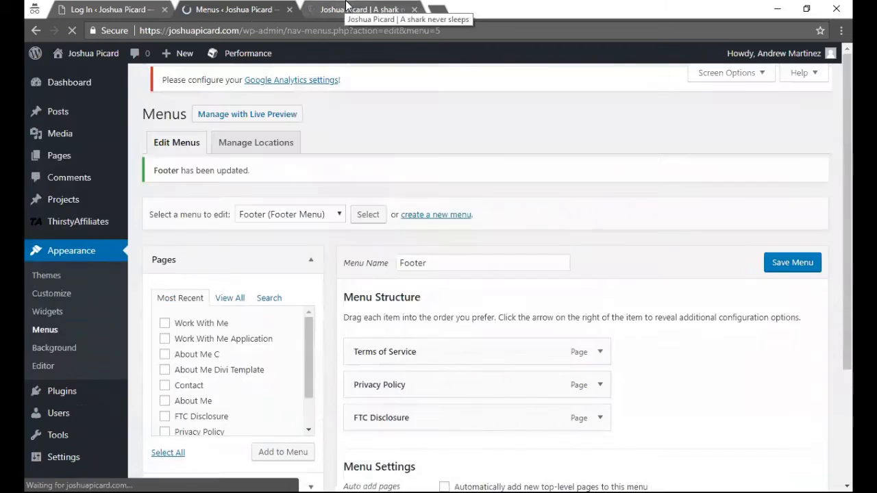
left_click(345, 7)
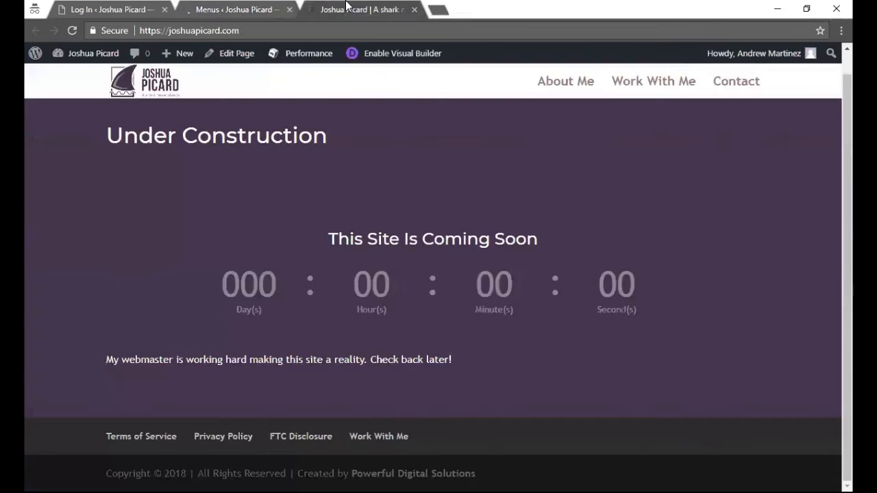
left_click(73, 30)
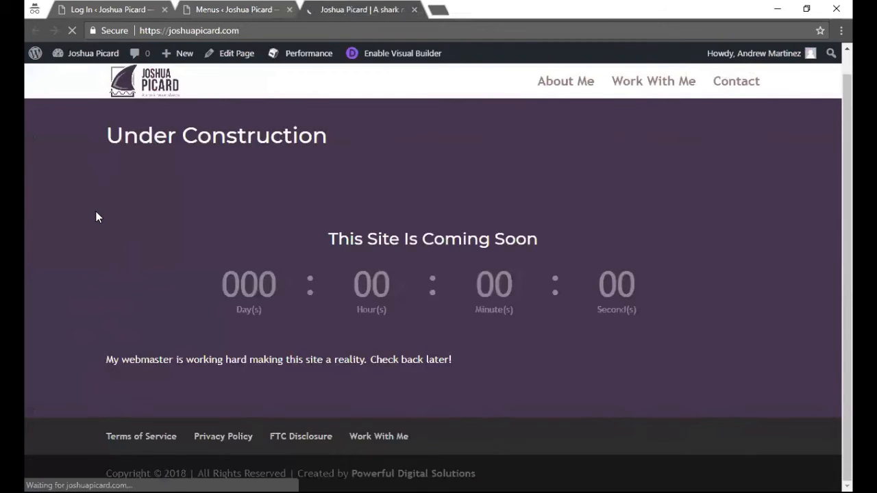
left_click(214, 6)
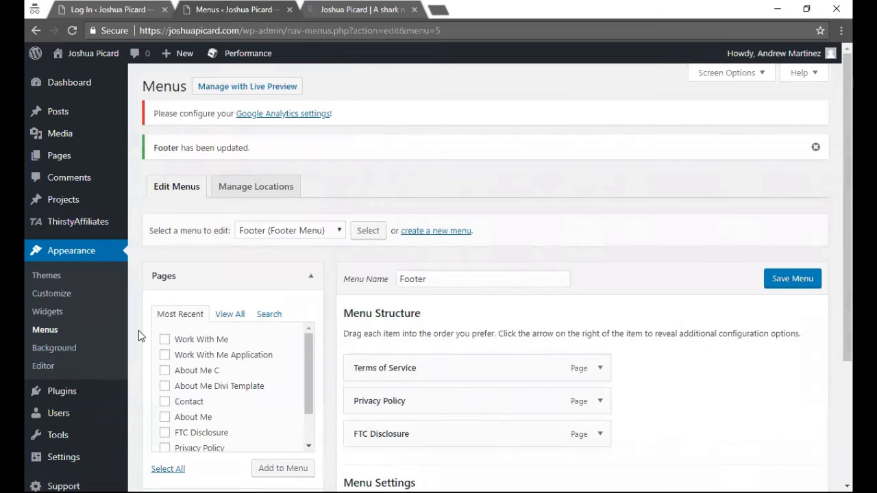
- Open Appearance > Editor to view the Divi theme's style.css file
left_click(60, 368)
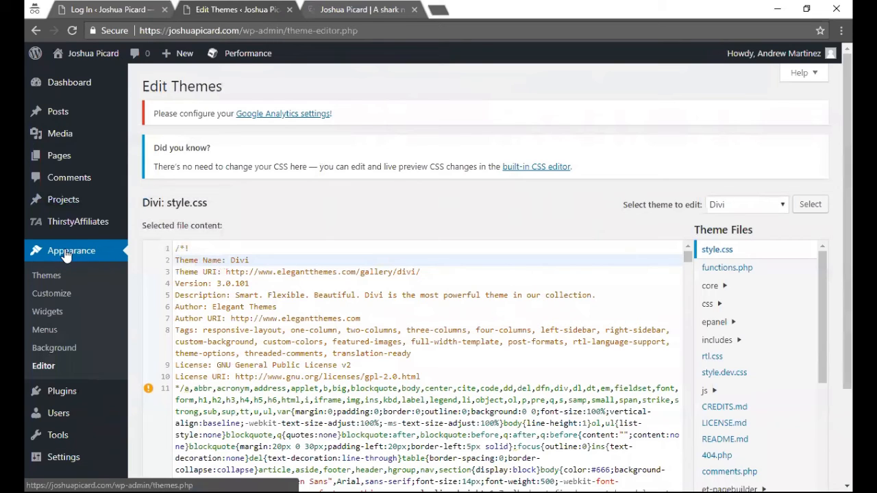
- Open the Installed Plugins page and scroll through its 10 plugins
left_click(70, 398)
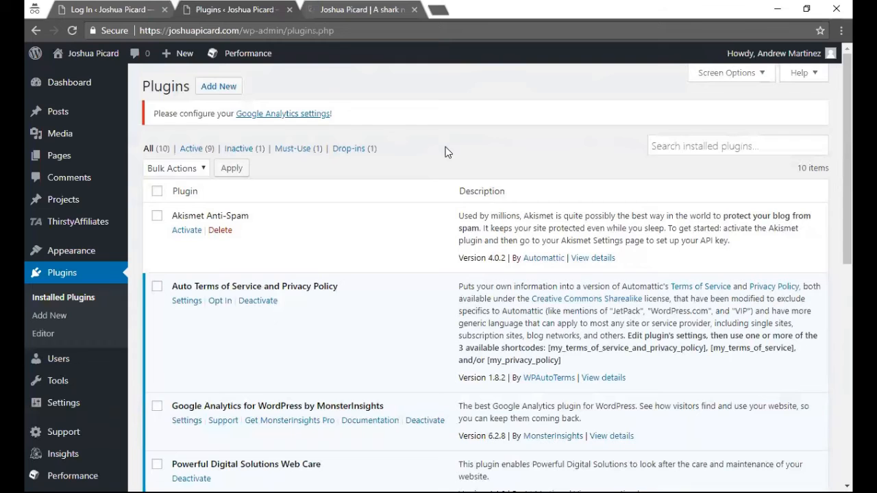
scroll(445, 152, "down", 2)
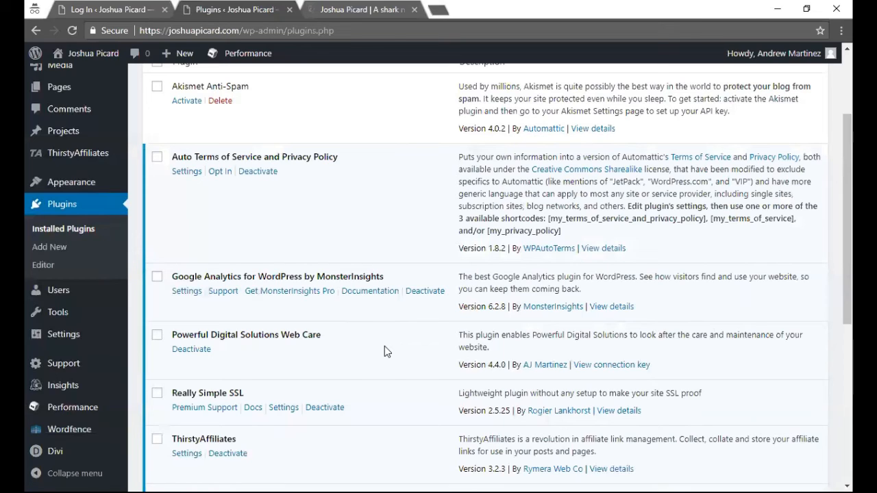
- Scroll to the end of the plugins list to review Wordfence Security, WordPress Ping Optimizer and WP Smush
scroll(383, 342, "down", 2)
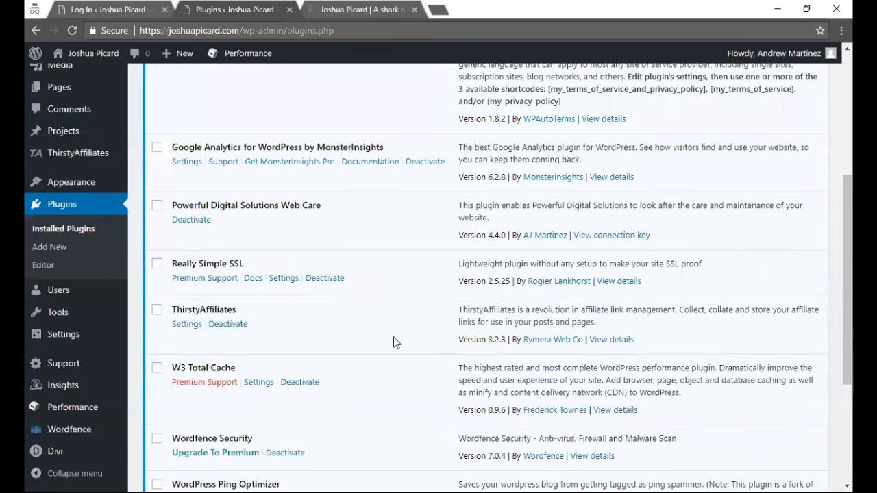
scroll(411, 335, "down", 1)
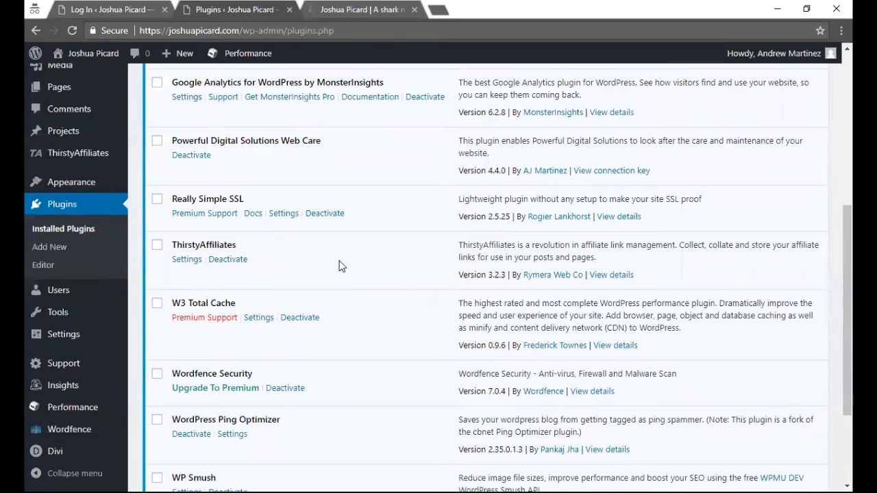
scroll(340, 266, "down", 1)
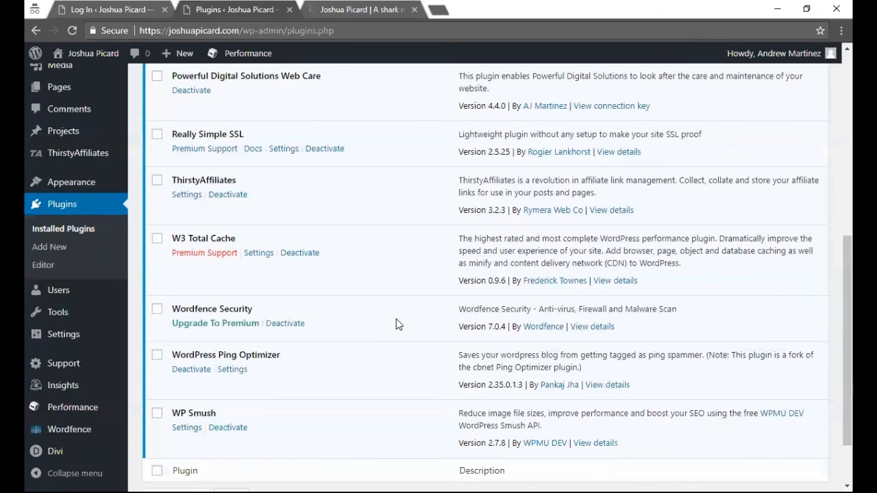
scroll(396, 320, "down", 2)
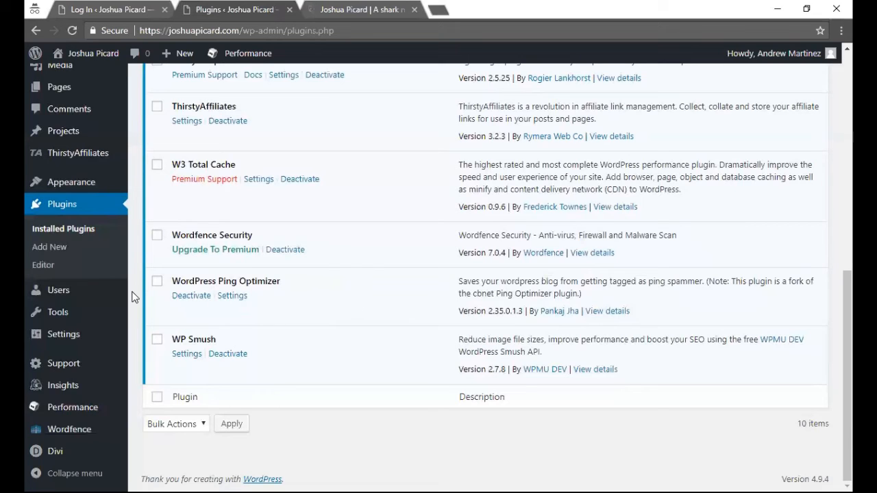
- Go to Settings > General from the admin sidebar flyout
mouse_move(107, 326)
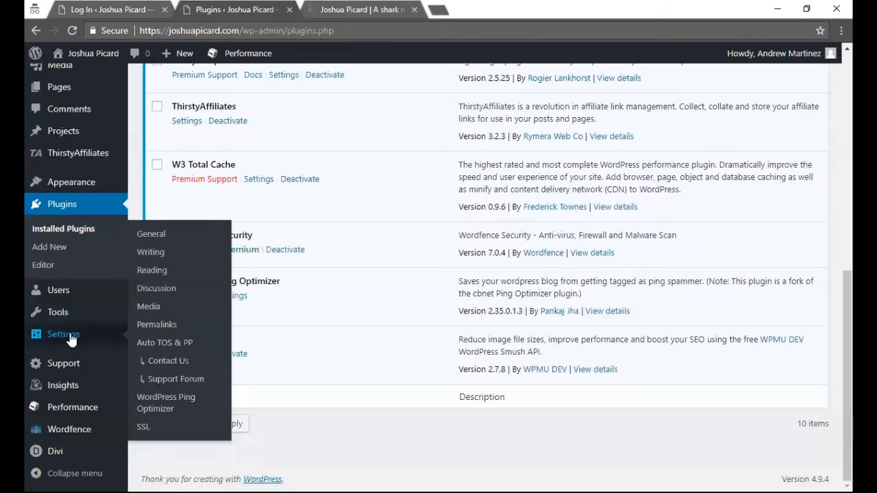
mouse_move(69, 335)
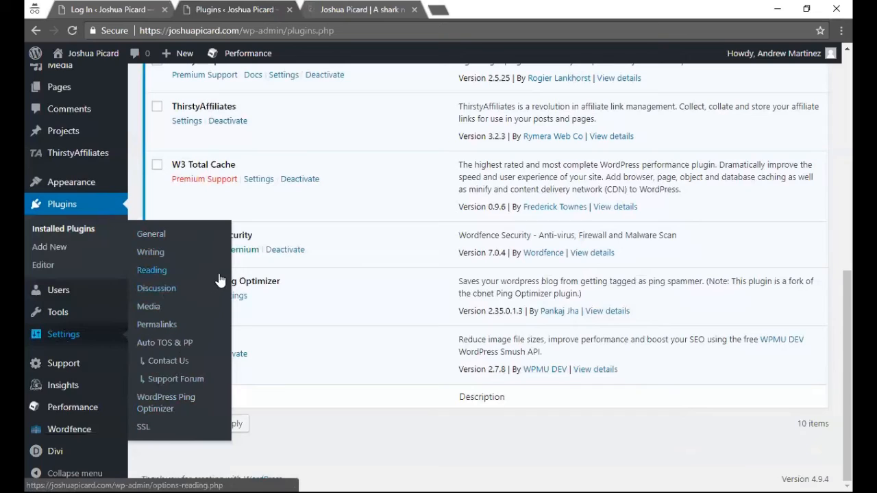
left_click(159, 238)
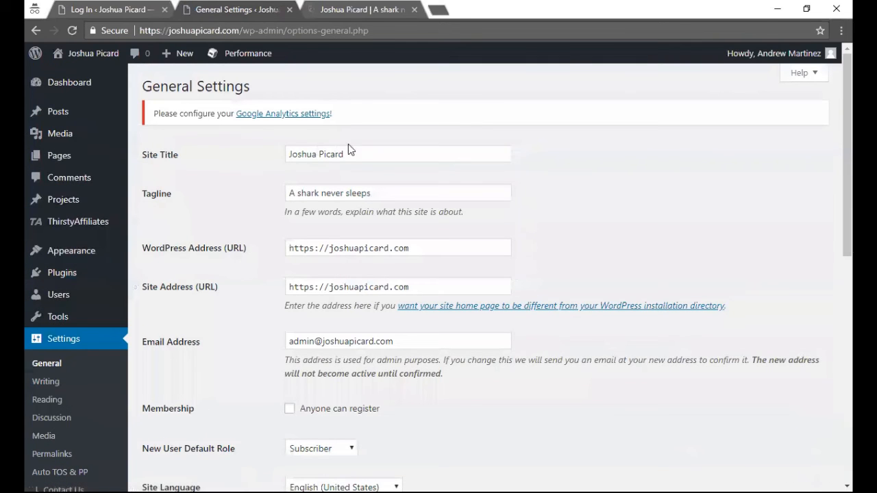
- Review the site title, tagline, addresses, timezone and date formats without changing anything
left_click(365, 152)
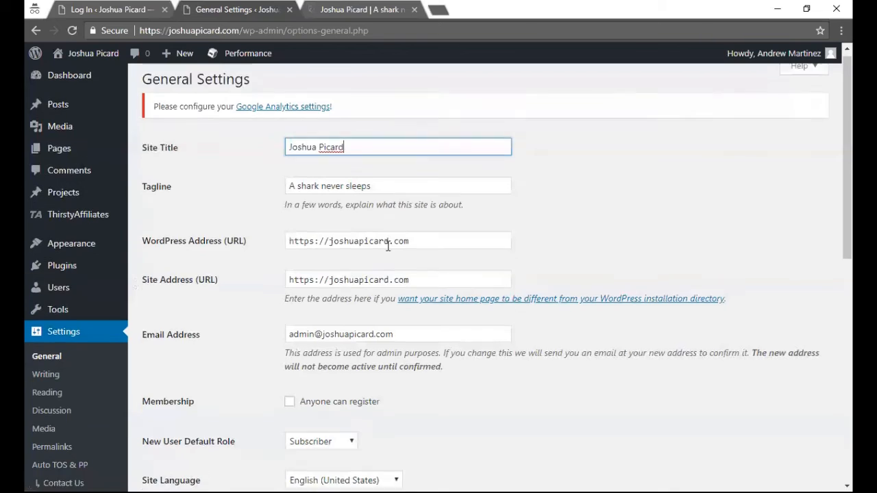
scroll(388, 244, "down", 2)
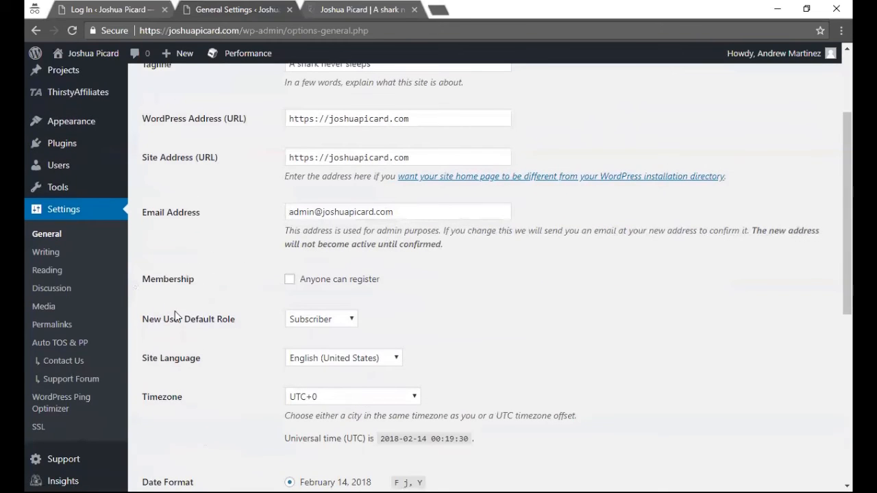
scroll(224, 304, "down", 3)
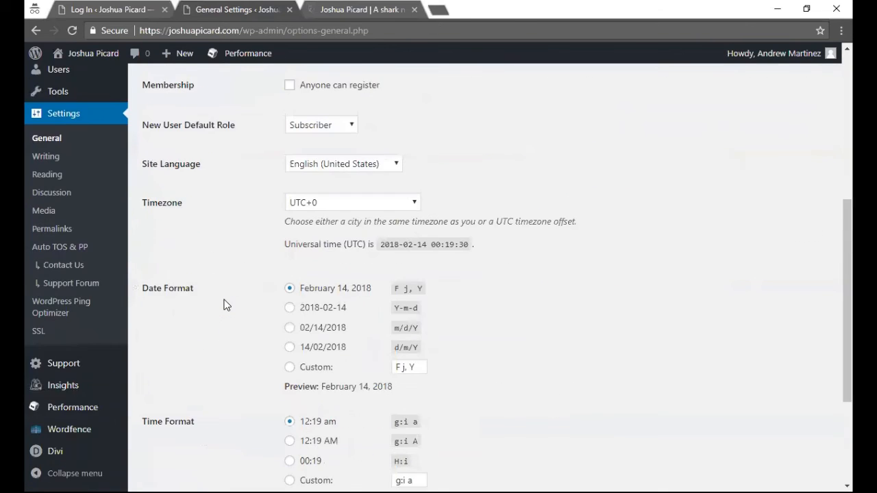
scroll(206, 267, "down", 2)
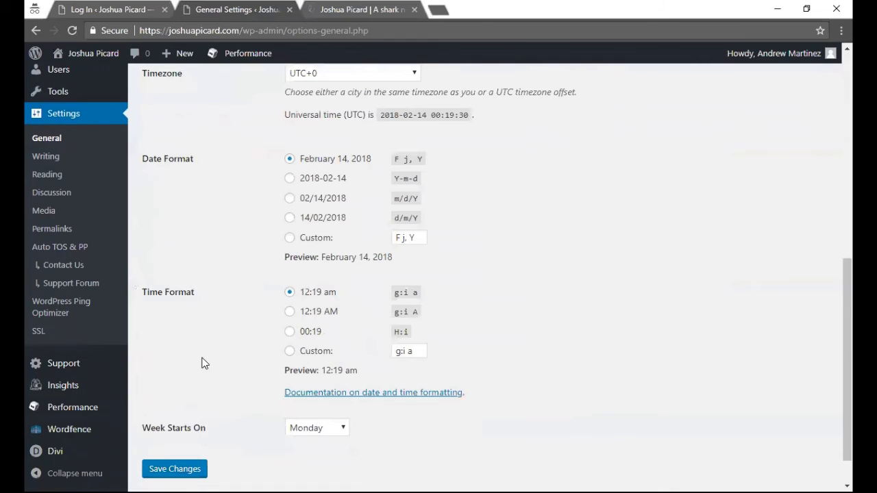
scroll(204, 339, "up", 7)
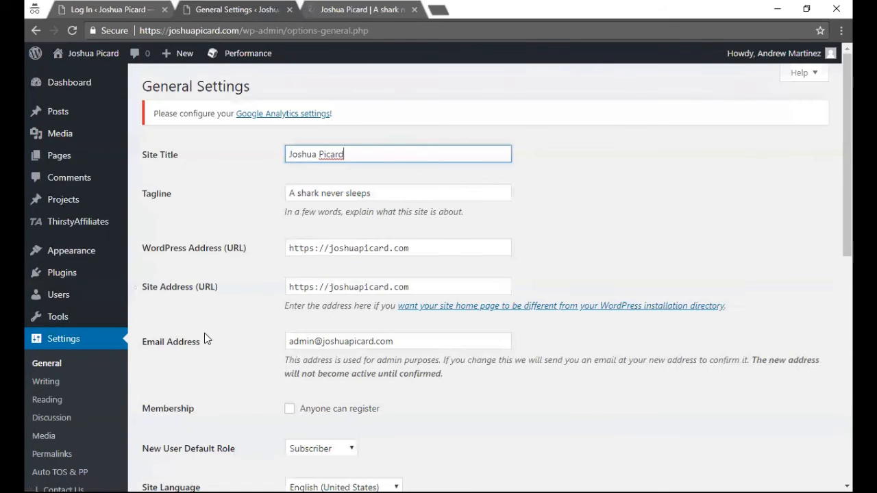
scroll(204, 334, "down", 1)
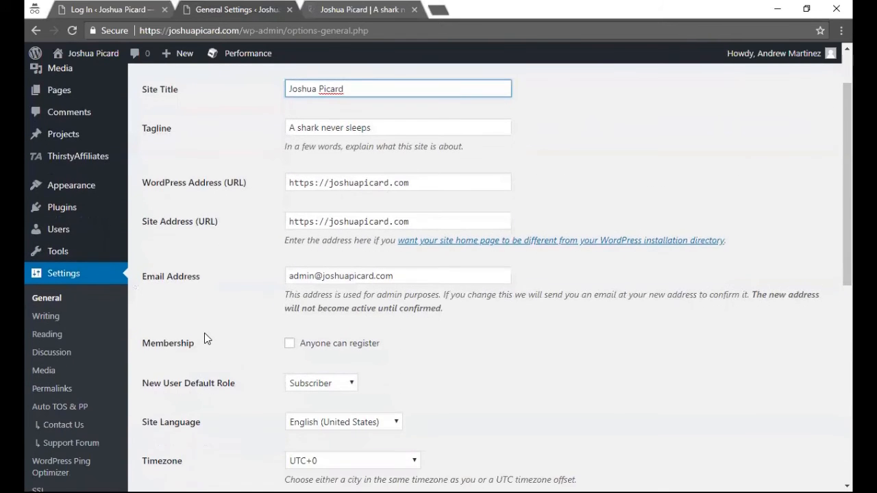
scroll(204, 334, "down", 1)
- Open Settings > Permalinks and highlight the Post name and Plain sample URLs, leaving Post name selected
left_click(56, 324)
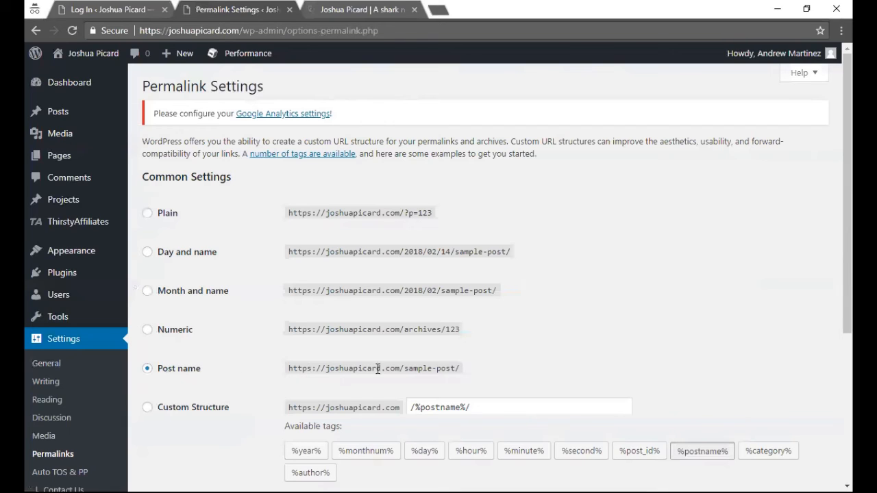
double_click(292, 369)
left_click(287, 372)
left_click_drag(289, 368, 459, 370)
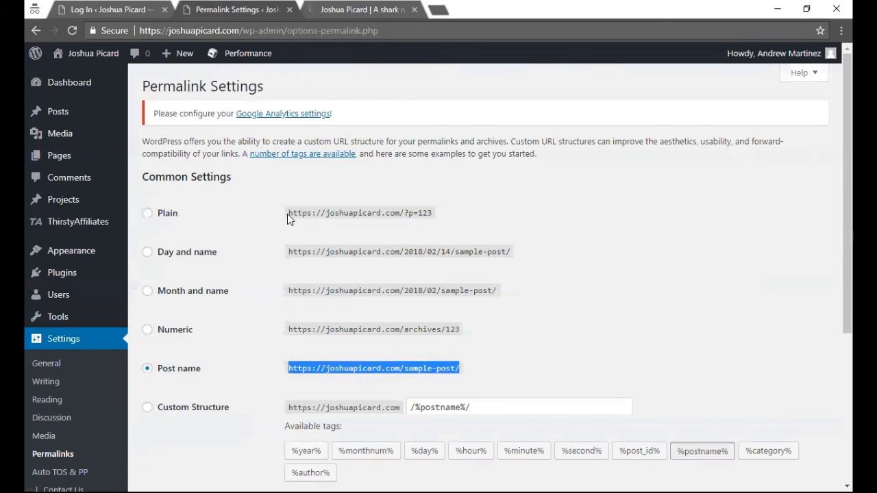
left_click_drag(288, 214, 367, 219)
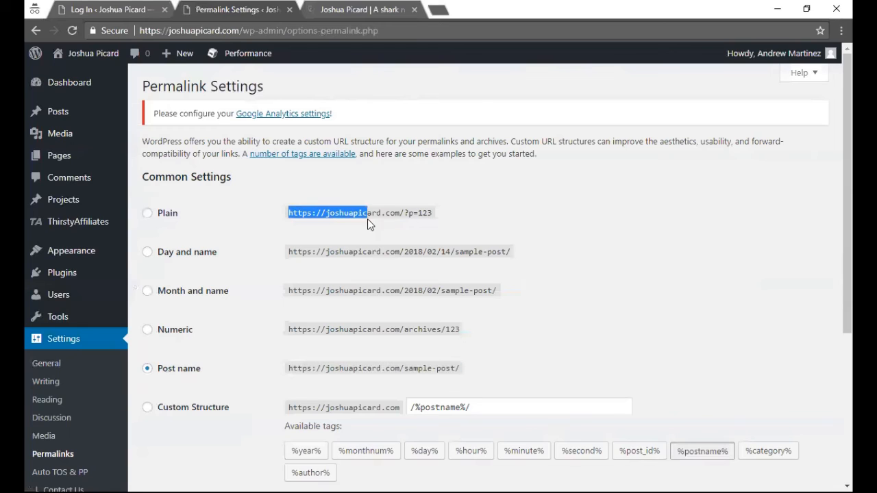
left_click_drag(420, 216, 432, 214)
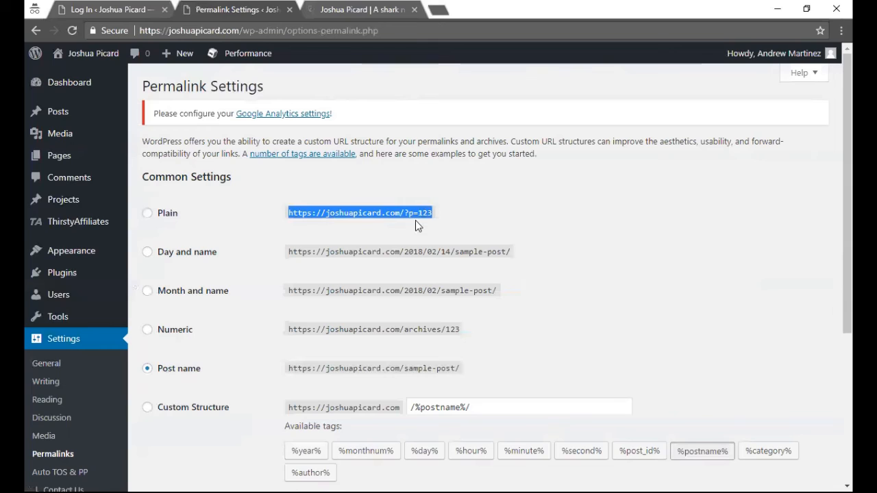
left_click(412, 224)
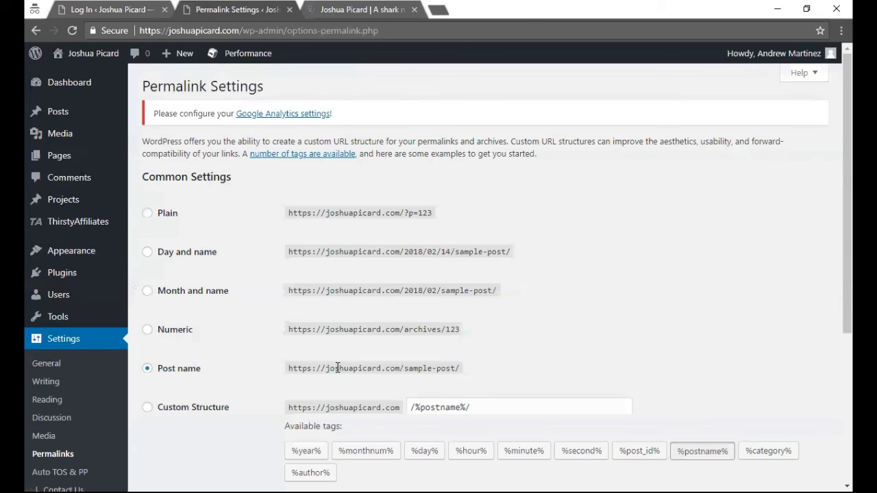
scroll(342, 359, "down", 4)
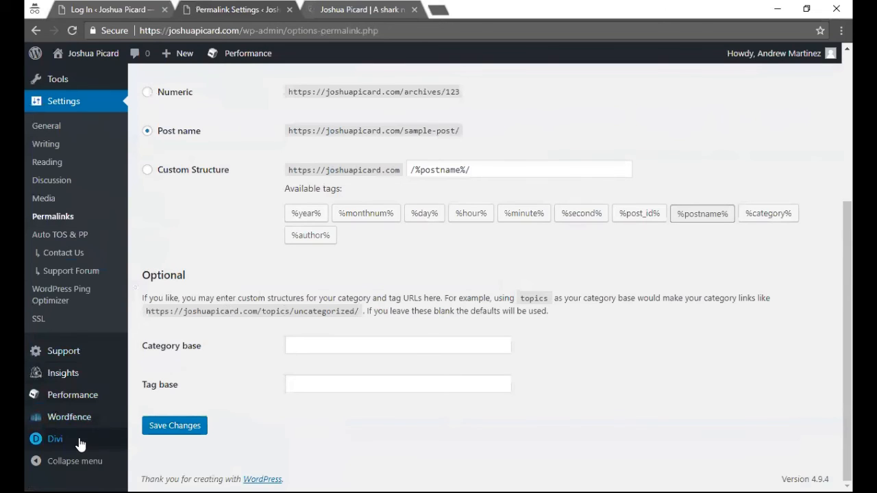
mouse_move(77, 446)
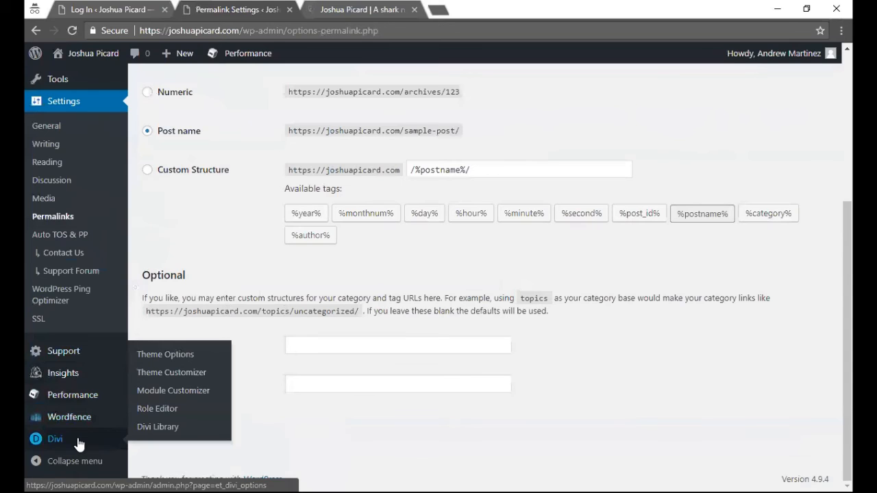
left_click(169, 356)
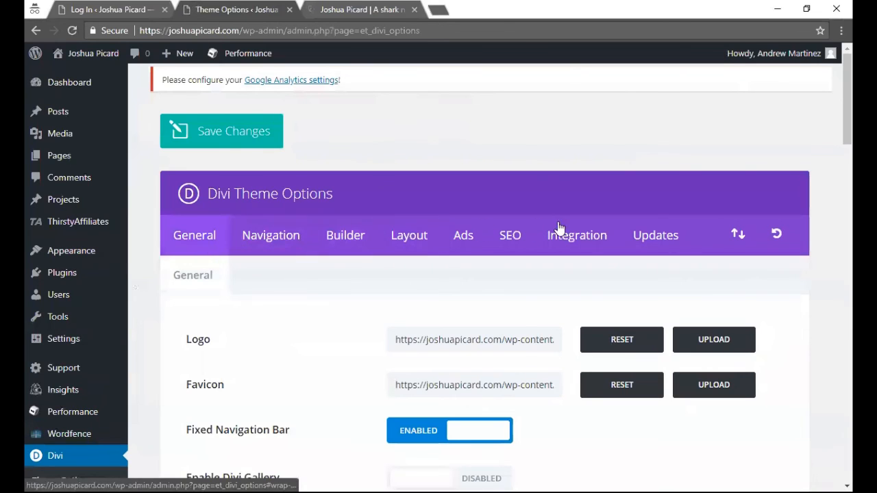
scroll(191, 267, "down", 1)
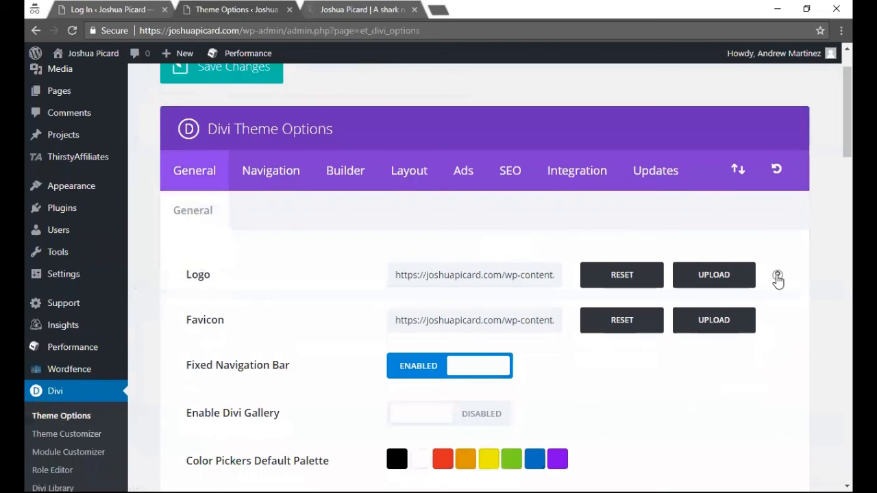
left_click(778, 276)
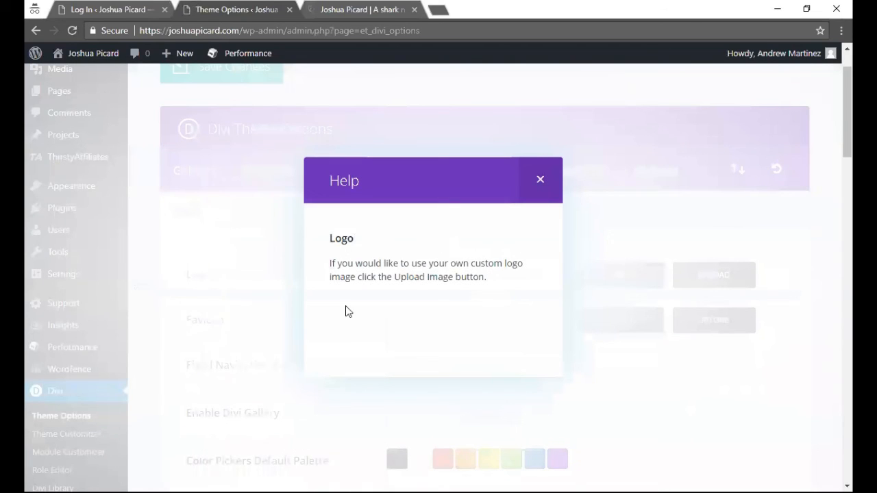
left_click(540, 180)
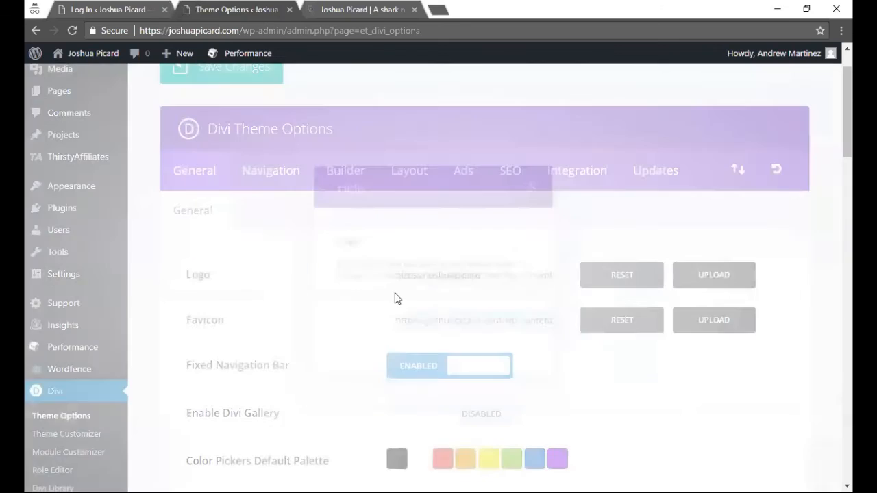
scroll(300, 368, "down", 4)
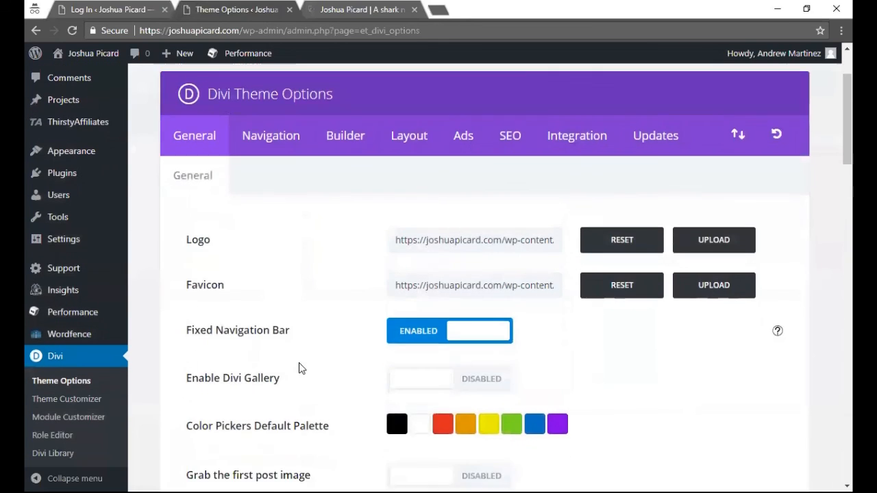
scroll(299, 367, "down", 1)
scroll(299, 368, "down", 15)
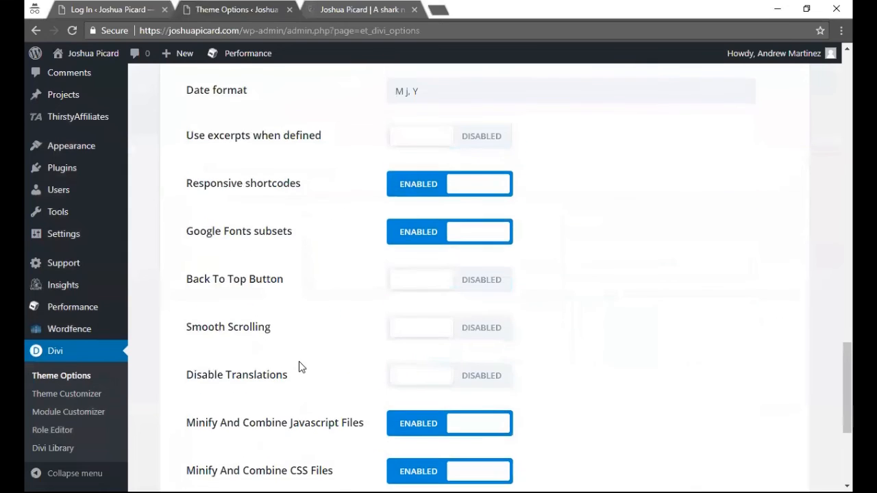
scroll(299, 368, "down", 2)
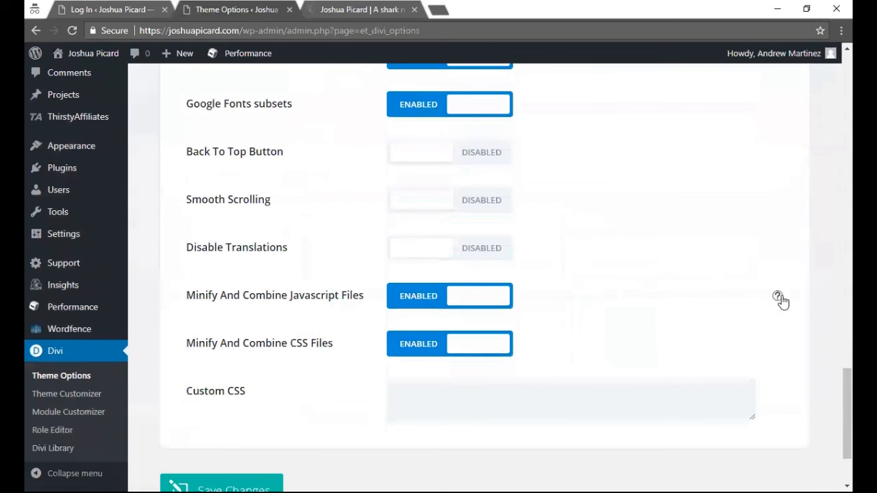
left_click(778, 295)
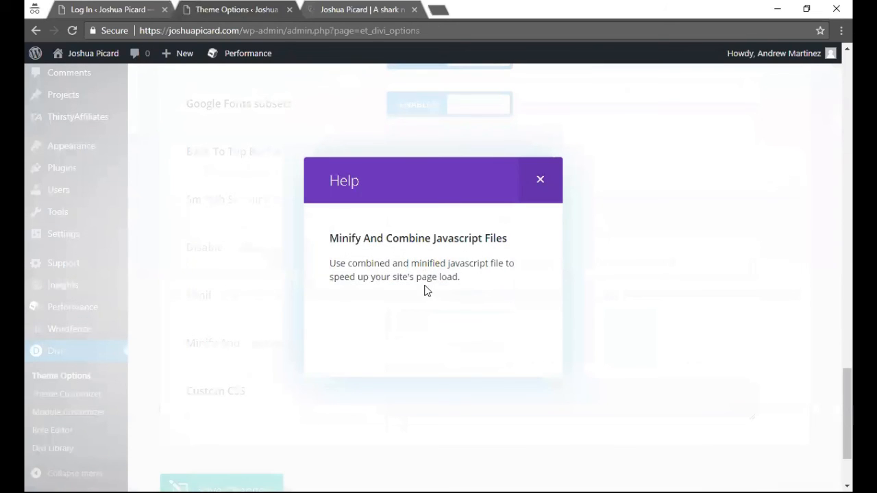
left_click(541, 180)
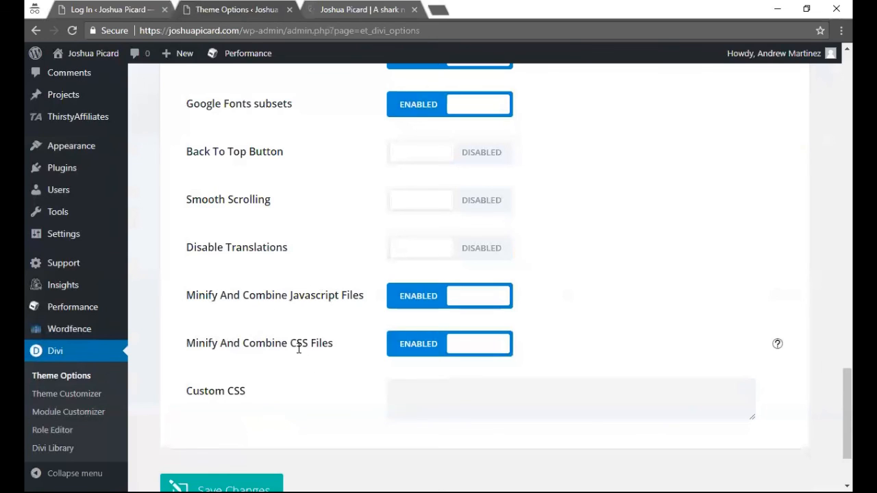
scroll(314, 290, "up", 3)
scroll(314, 290, "up", 15)
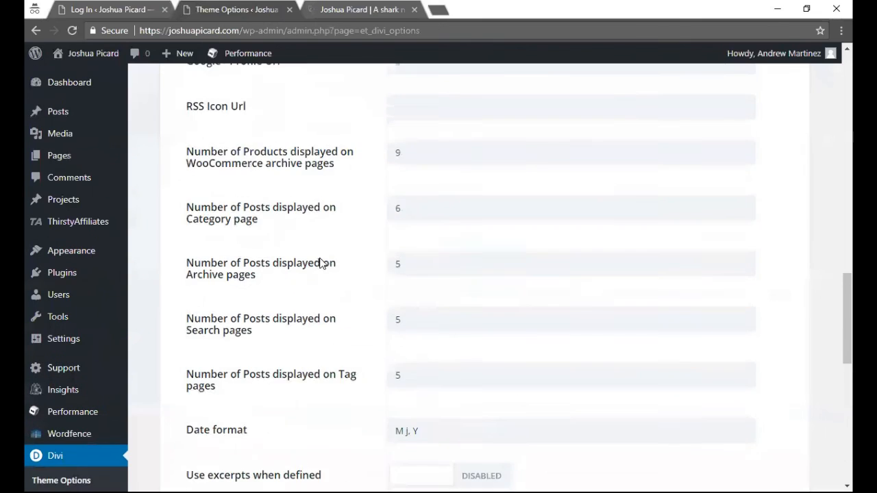
scroll(323, 231, "up", 2)
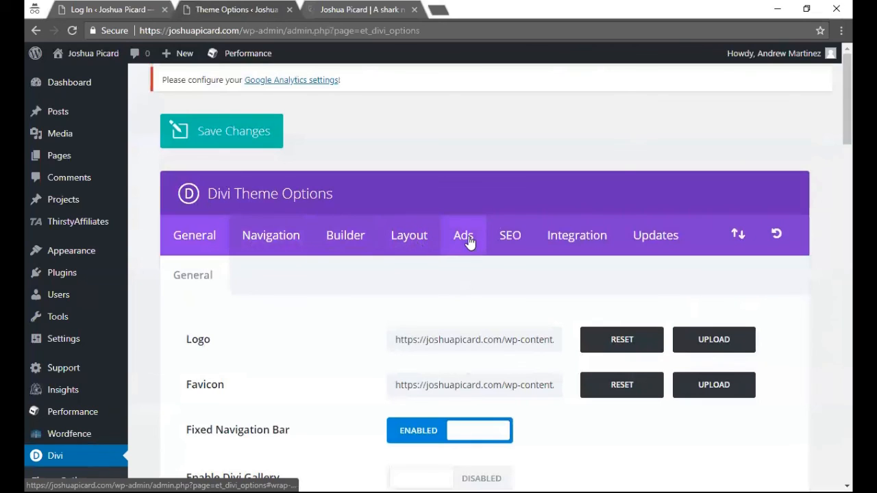
- Show Divi's Integration settings and place the cursor in the 'Add code to the <head>' box
left_click(563, 237)
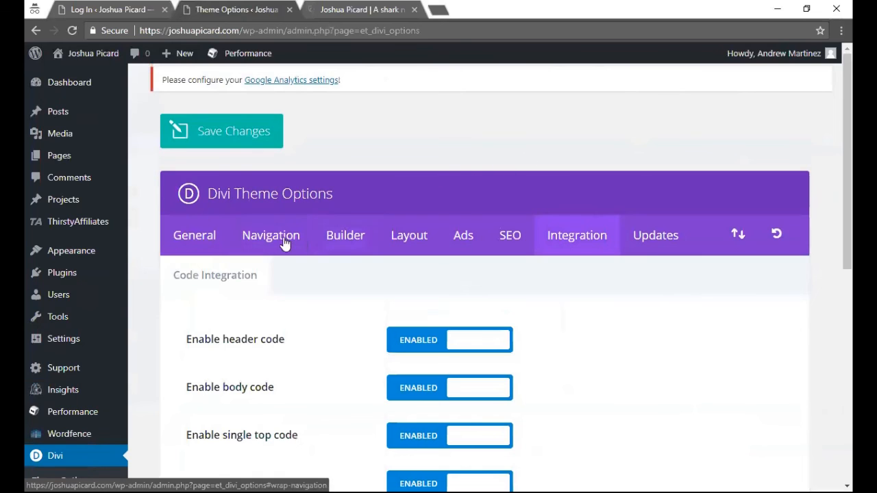
scroll(212, 336, "down", 1)
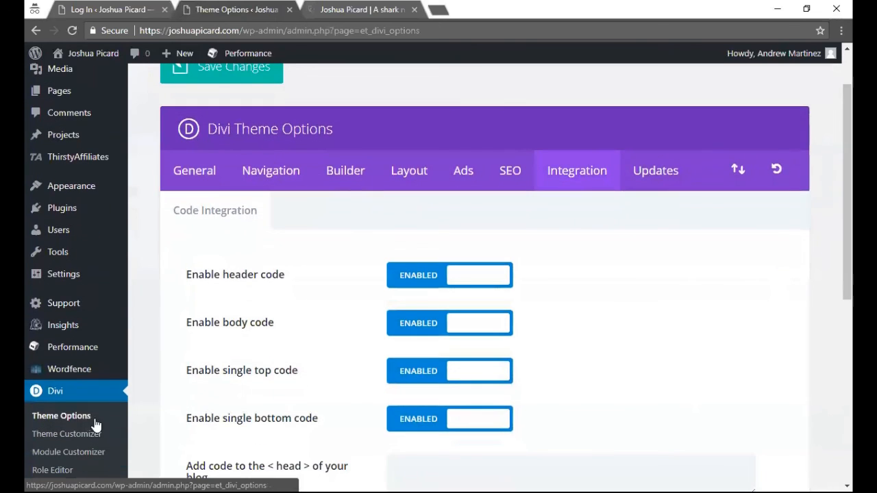
scroll(629, 258, "down", 2)
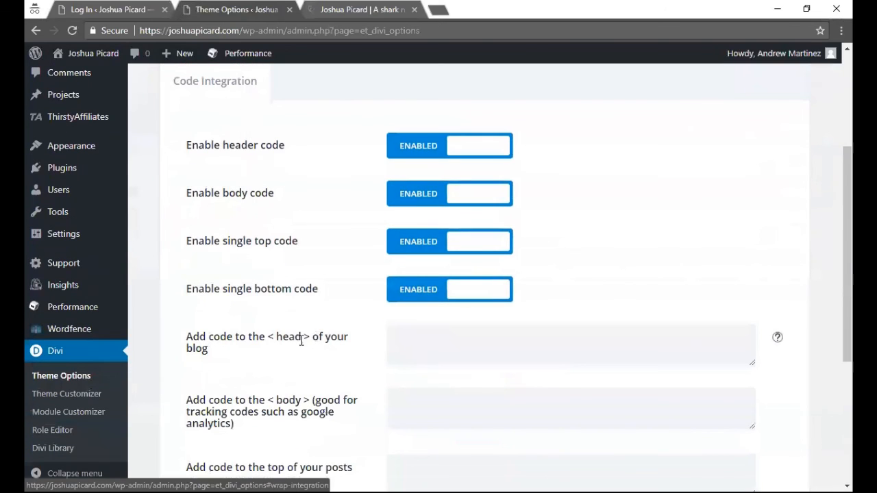
left_click(419, 342)
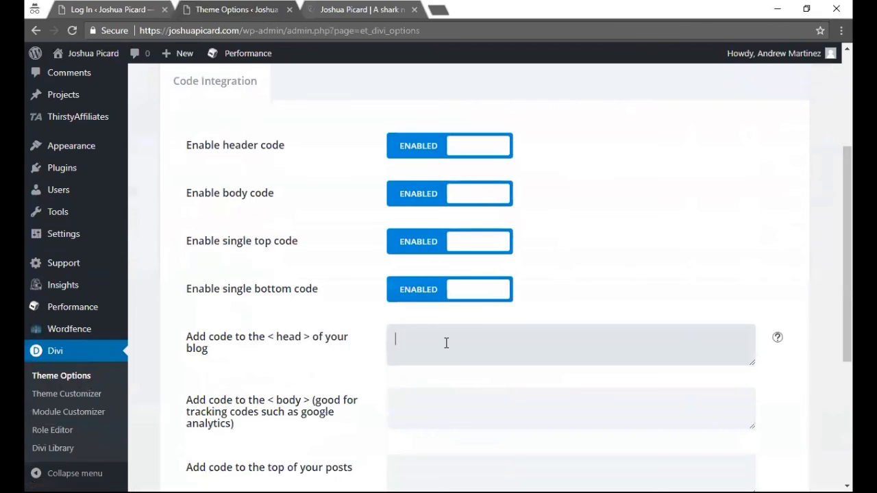
scroll(415, 333, "down", 2)
scroll(397, 311, "up", 2)
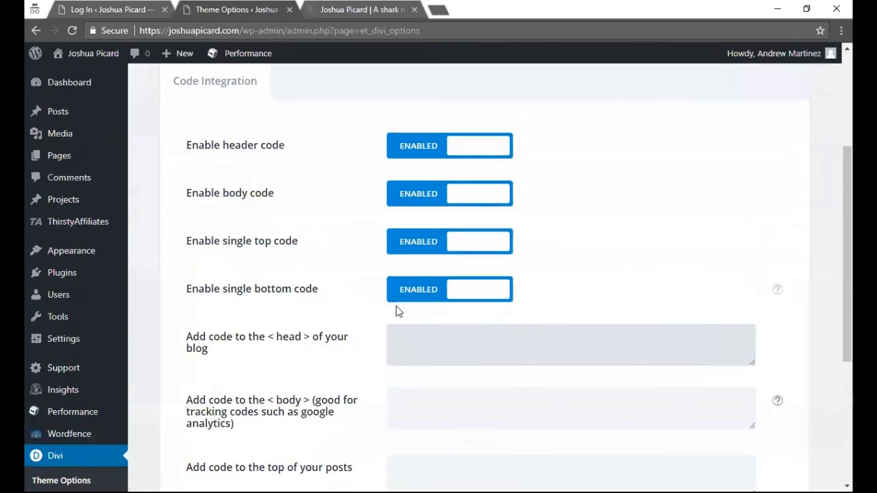
scroll(313, 305, "up", 3)
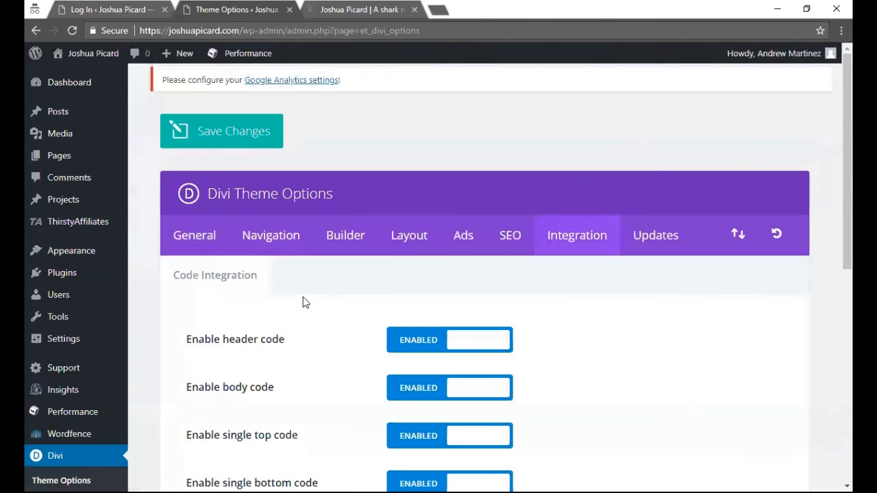
- Return to the Dashboard and review the sidebar submenus and the At a Glance, Activity, Quick Draft and Wordfence panels
left_click(83, 82)
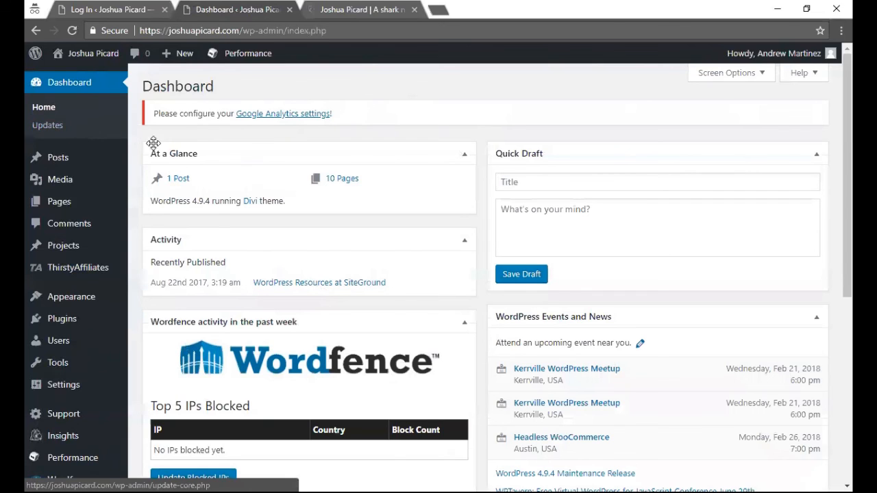
mouse_move(108, 166)
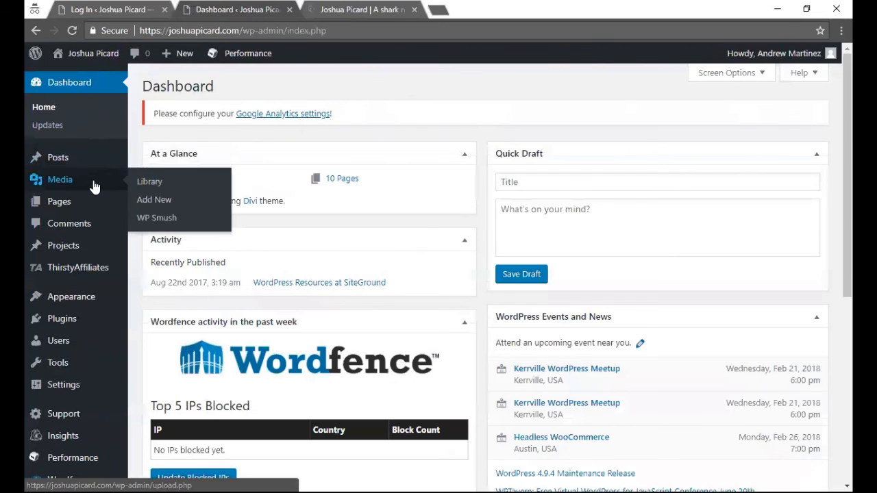
mouse_move(78, 207)
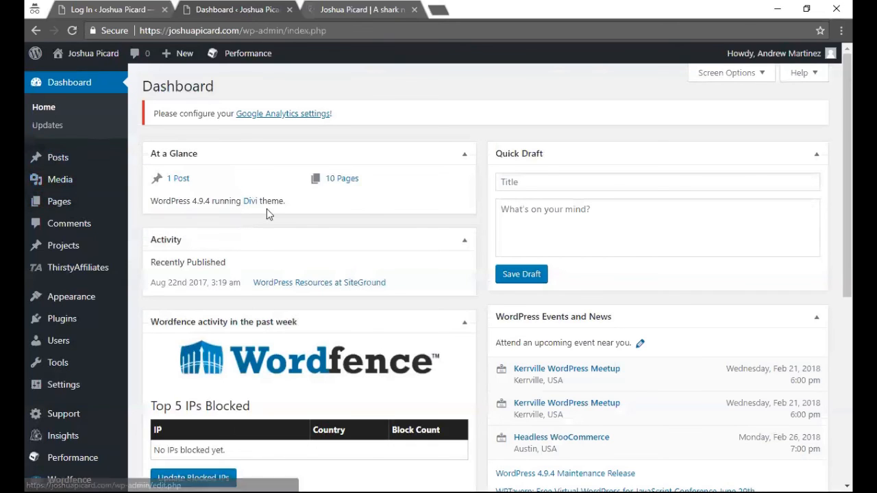
mouse_move(70, 300)
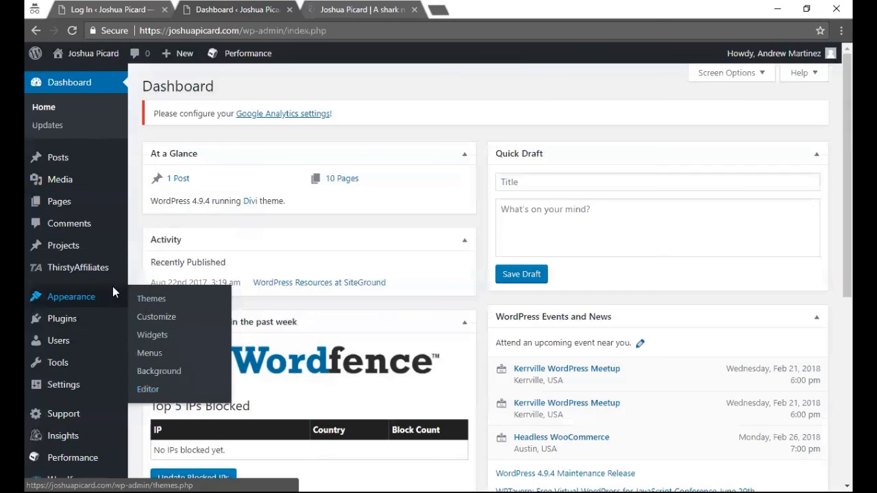
mouse_move(65, 319)
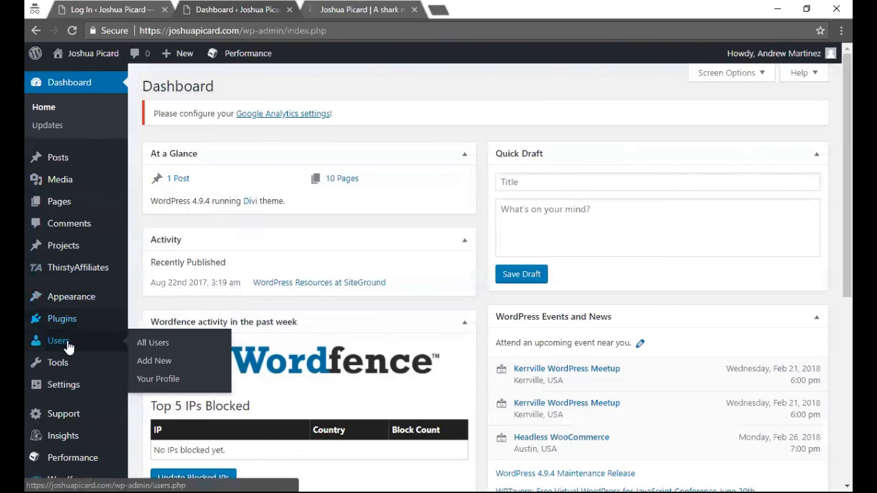
mouse_move(71, 390)
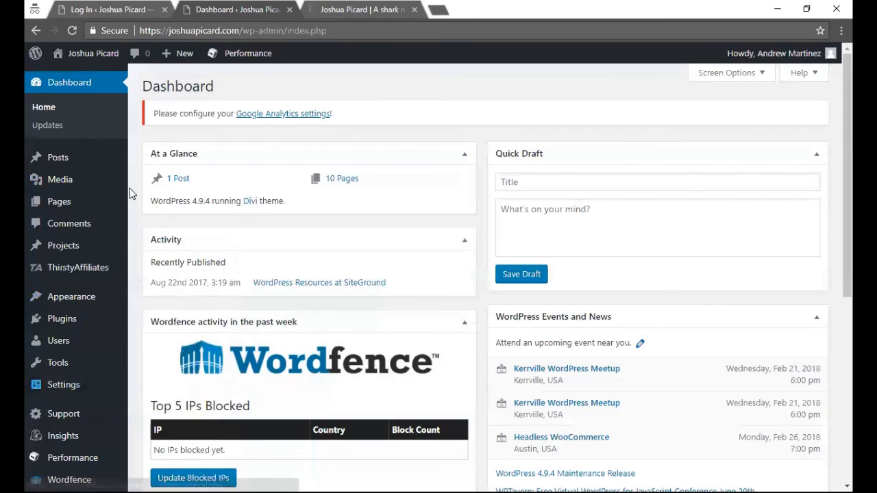
scroll(151, 241, "down", 5)
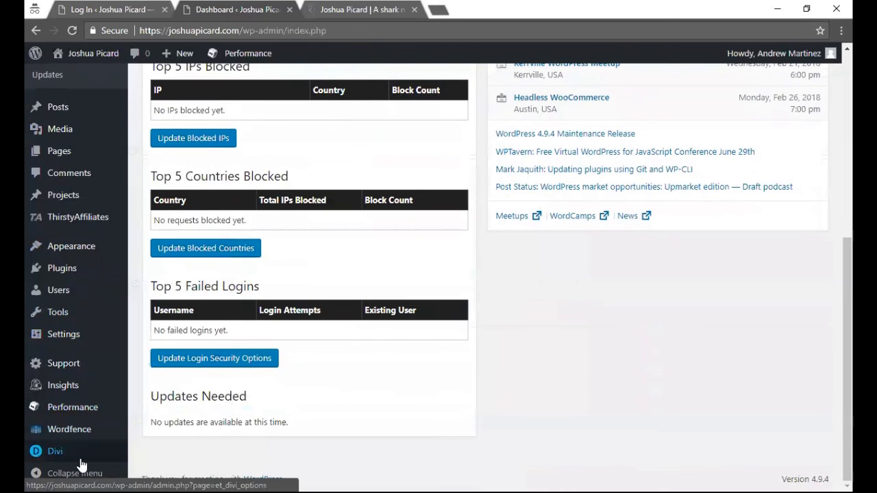
mouse_move(71, 462)
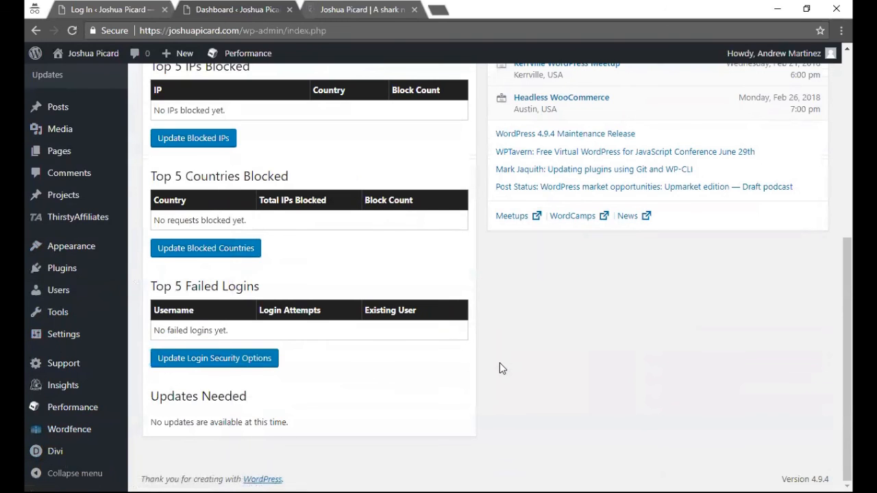
scroll(499, 368, "up", 5)
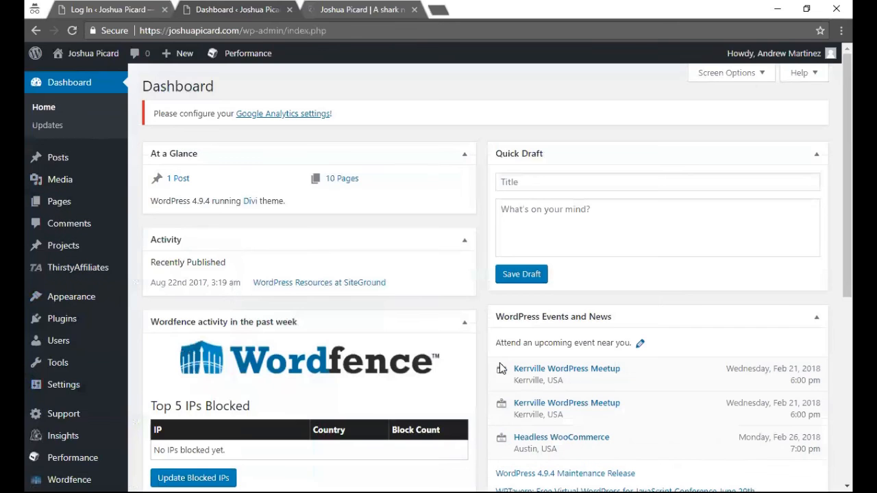